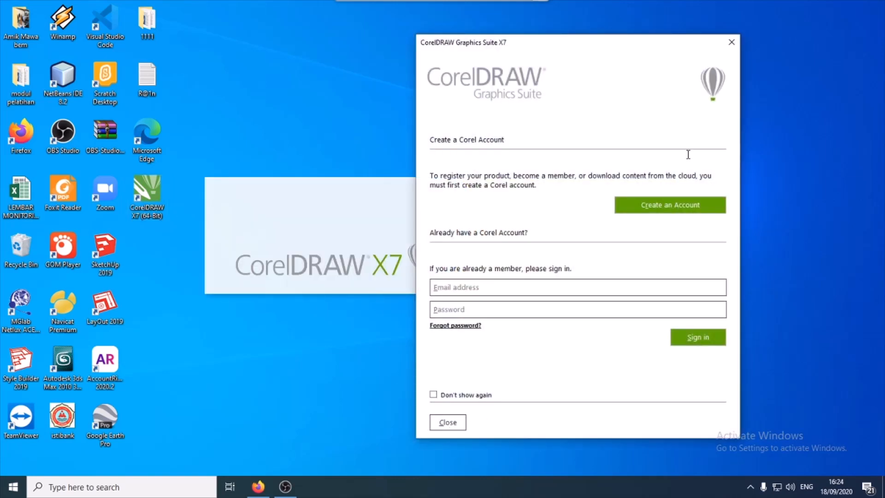
Dismiss the Corel account sign-in window without creating an account or signing in.
click(732, 42)
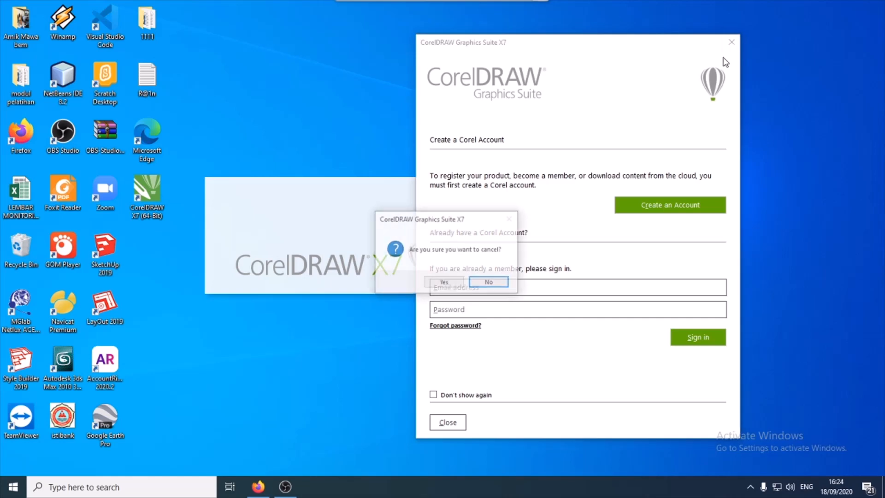
click(488, 284)
click(448, 422)
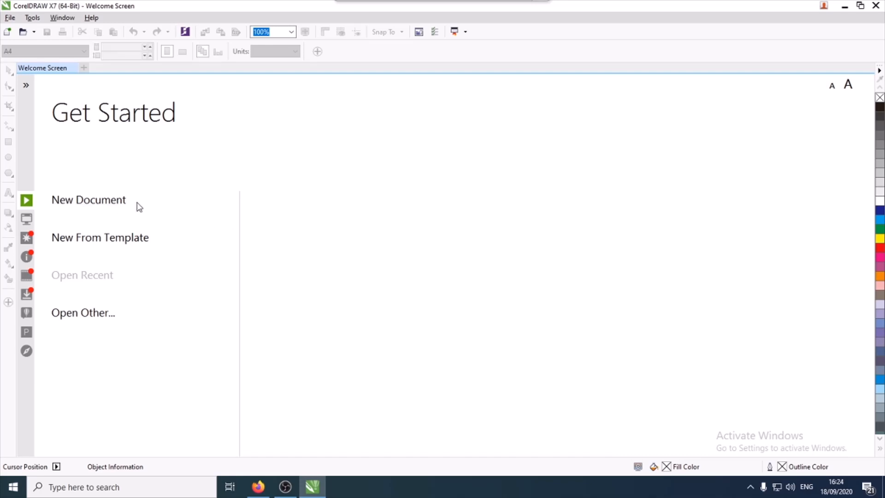
Create a new document named "desain logo" with the A4 page size.
click(112, 203)
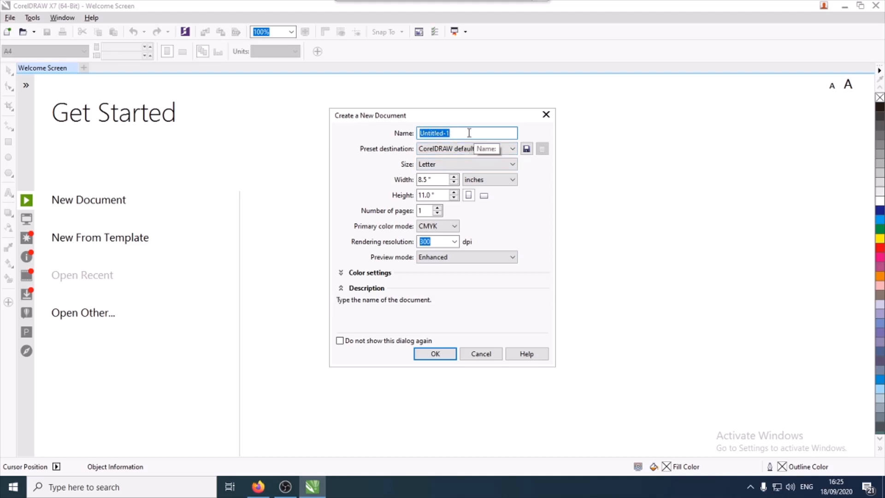
text(desain logo)
click(513, 165)
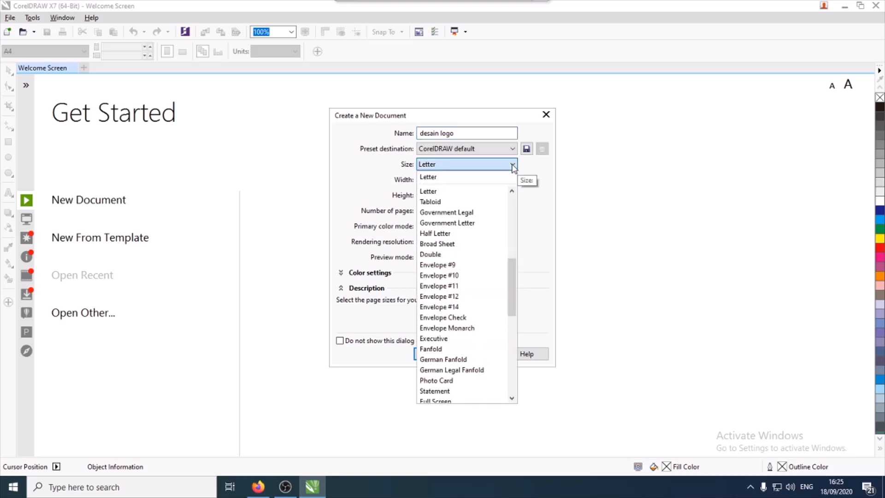
drag(511, 277, 528, 198)
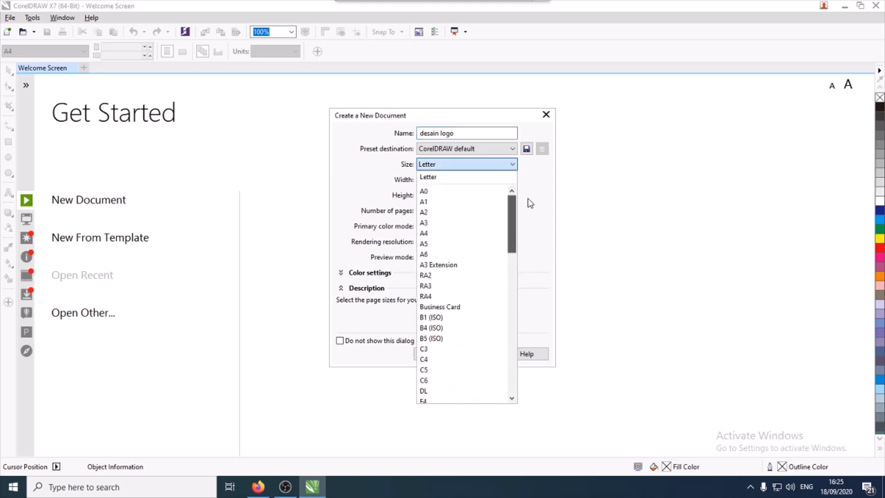
click(457, 234)
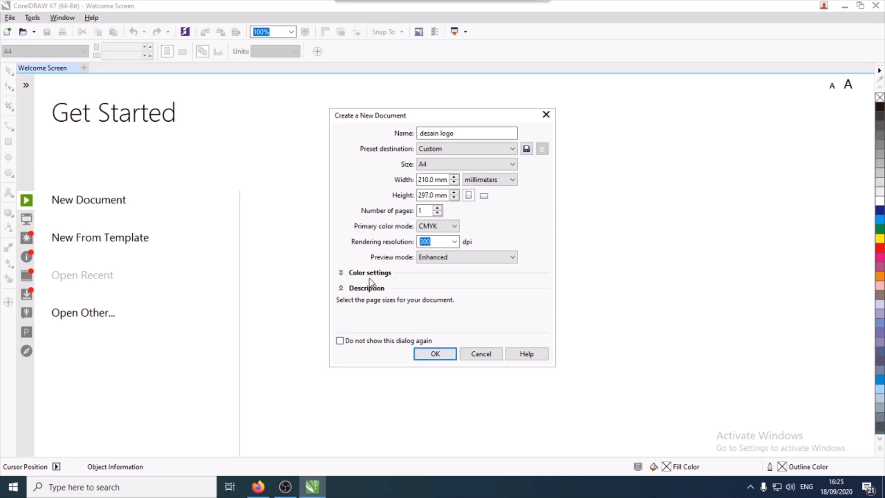
click(431, 355)
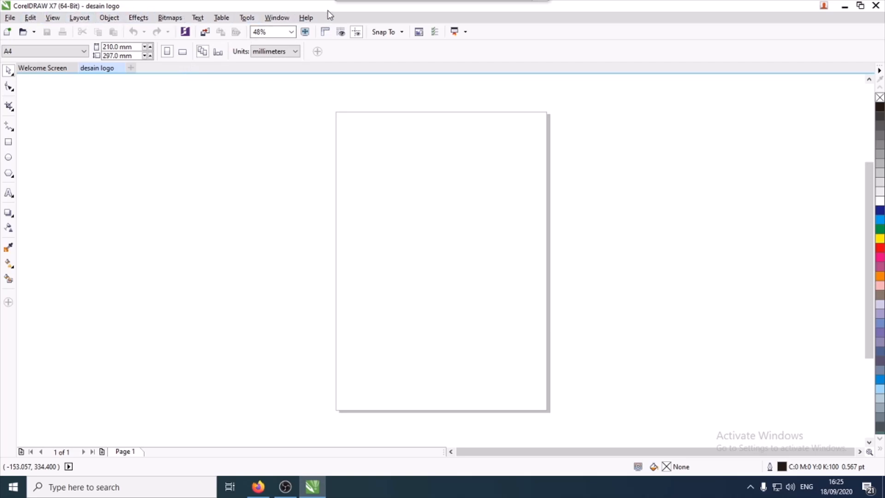
Hide the Toolbox and show it again, and check the list of available toolbars.
click(284, 21)
mouse_move(312, 176)
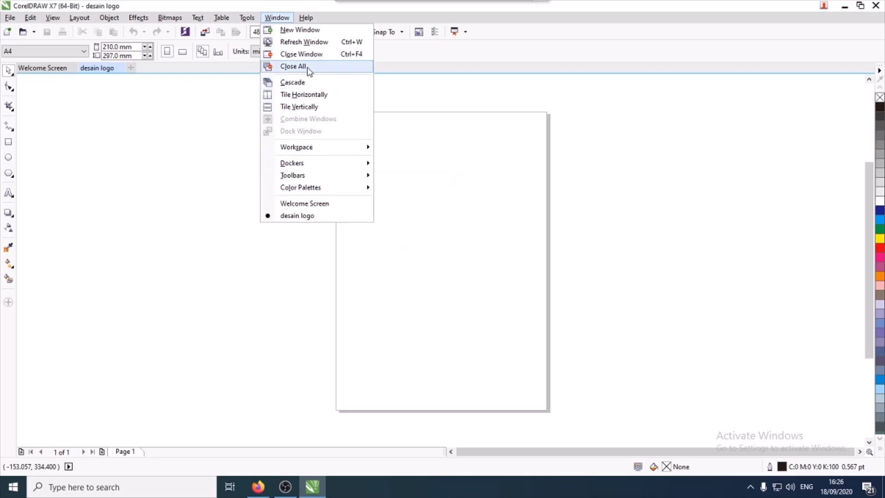
mouse_move(364, 177)
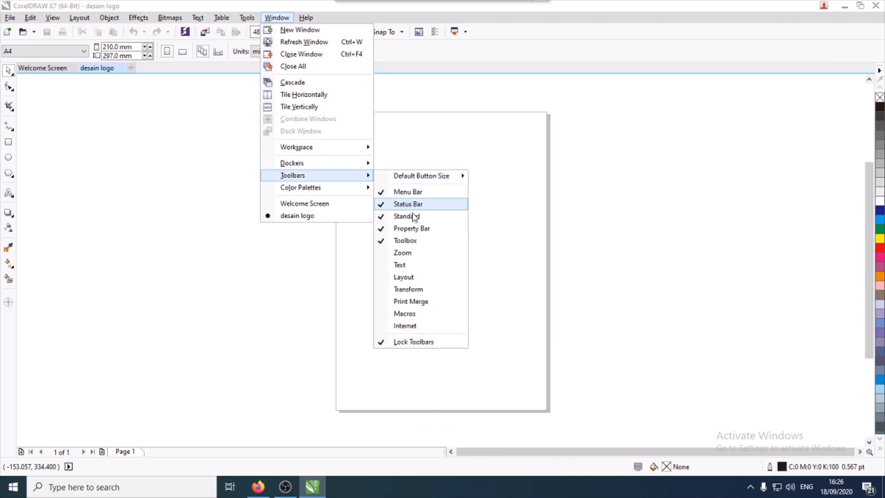
click(405, 241)
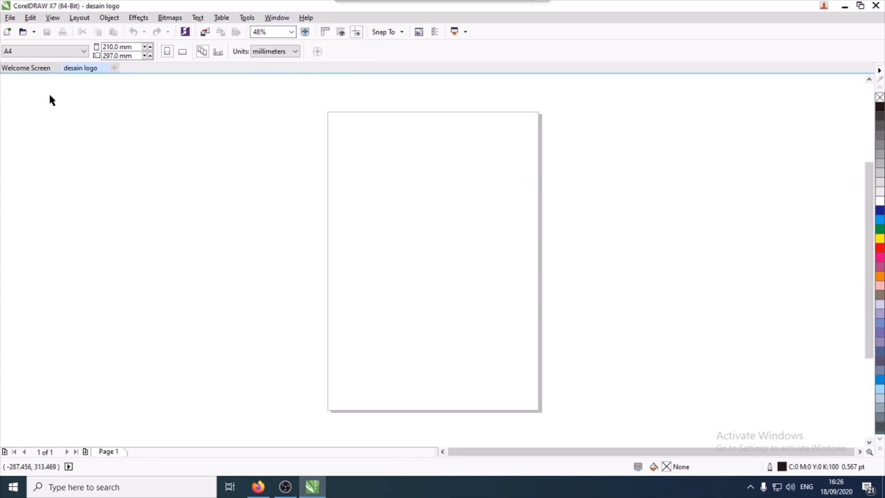
click(277, 18)
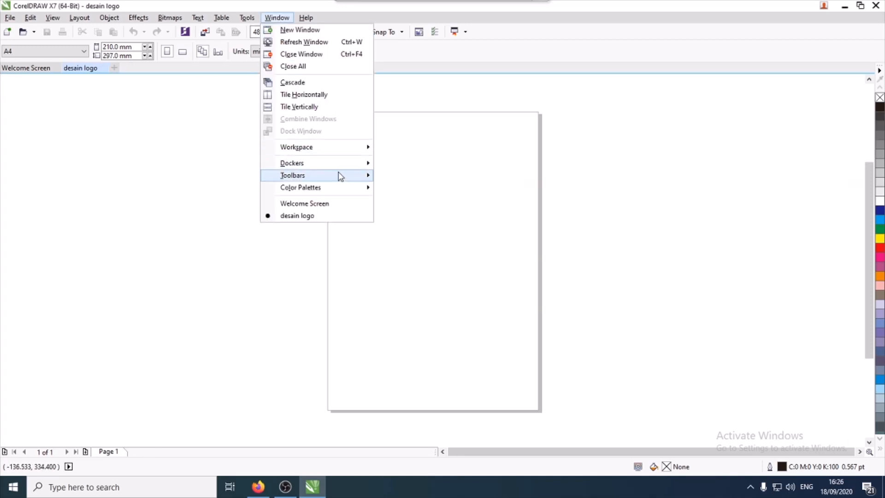
mouse_move(339, 175)
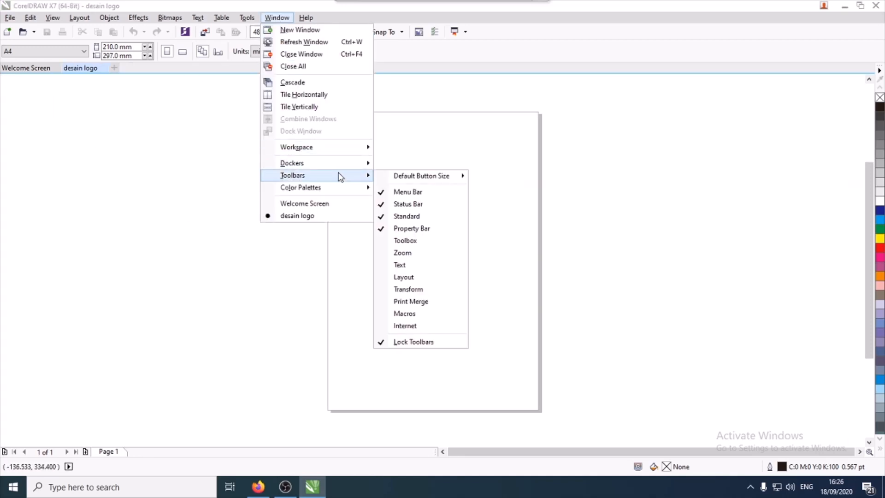
click(388, 241)
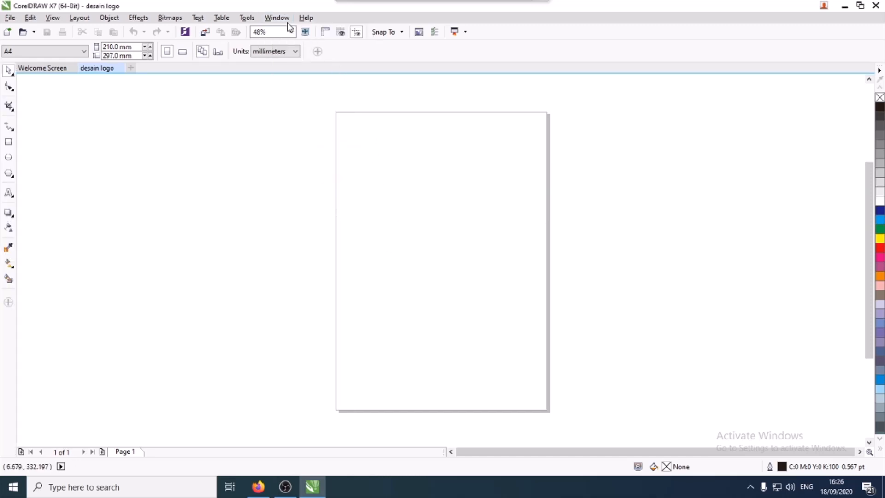
right_click(492, 35)
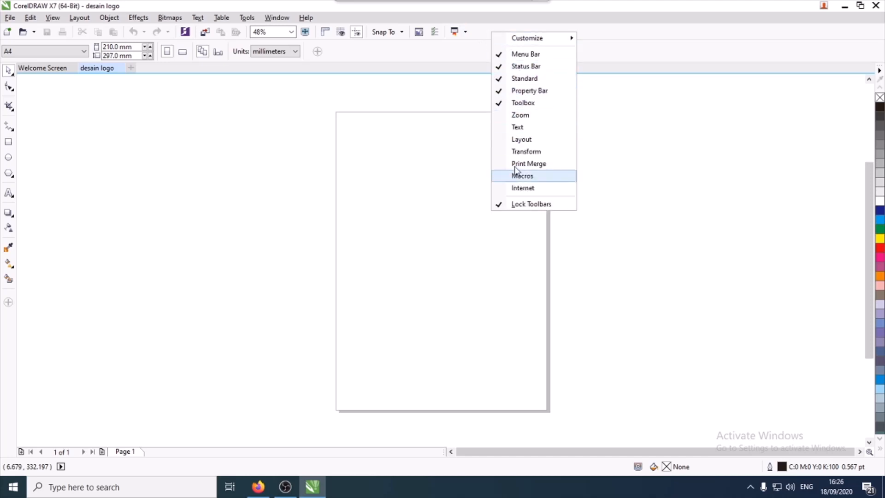
click(244, 159)
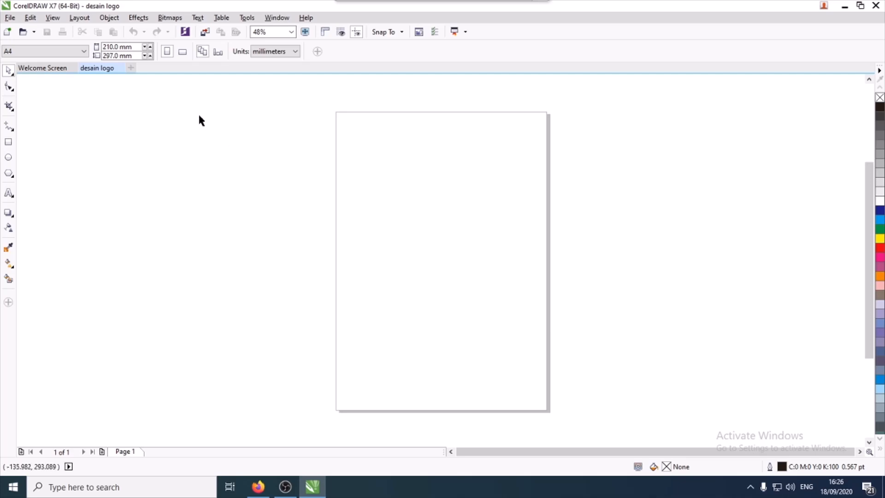
Review the page size and unit choices, and switch the page to landscape and back to portrait.
click(83, 51)
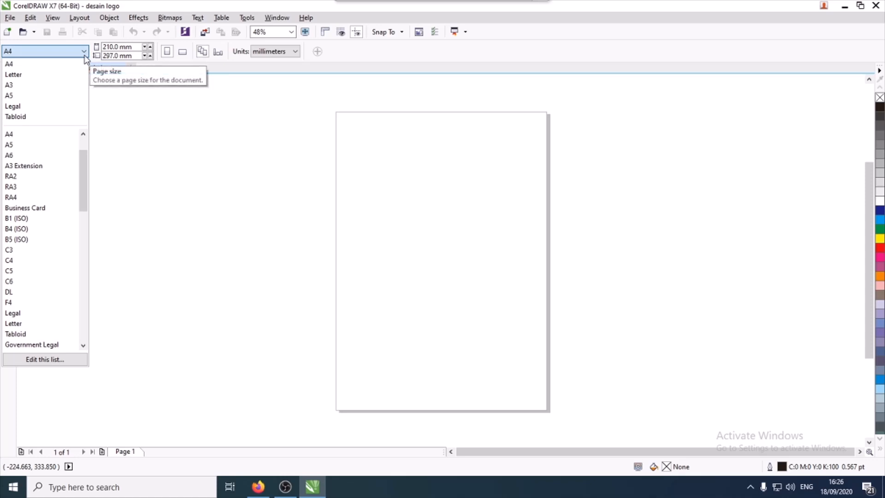
click(85, 54)
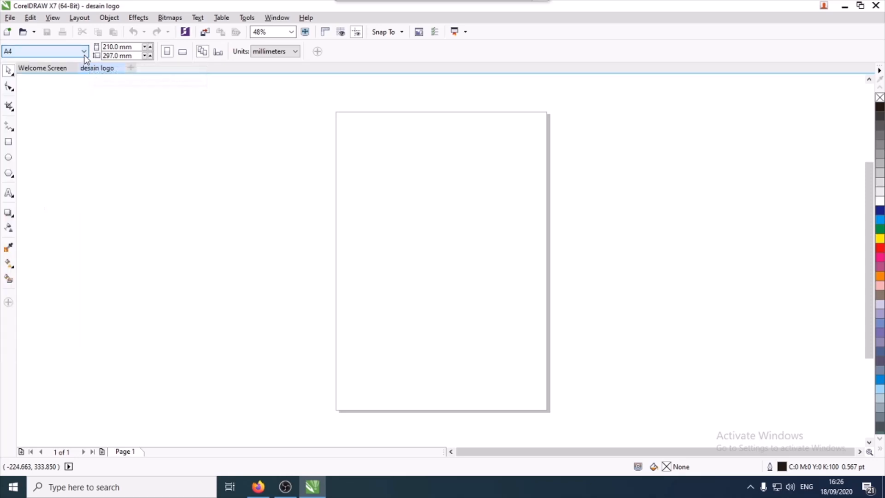
click(183, 52)
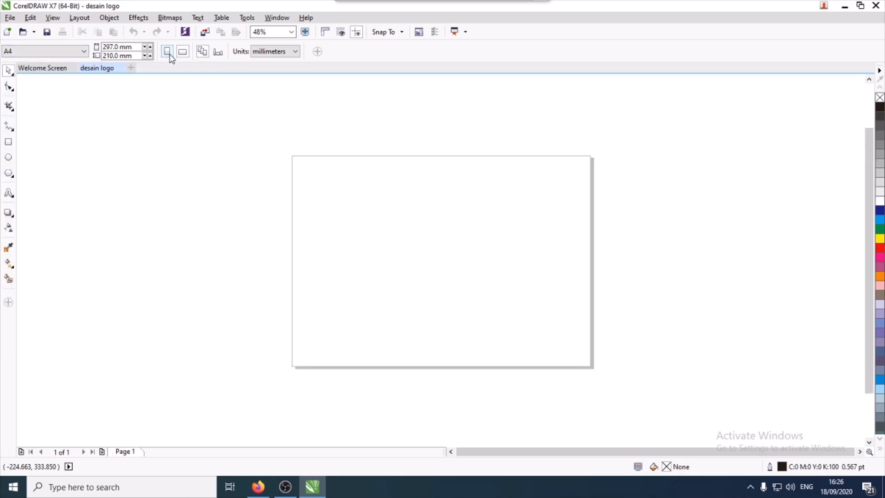
click(169, 55)
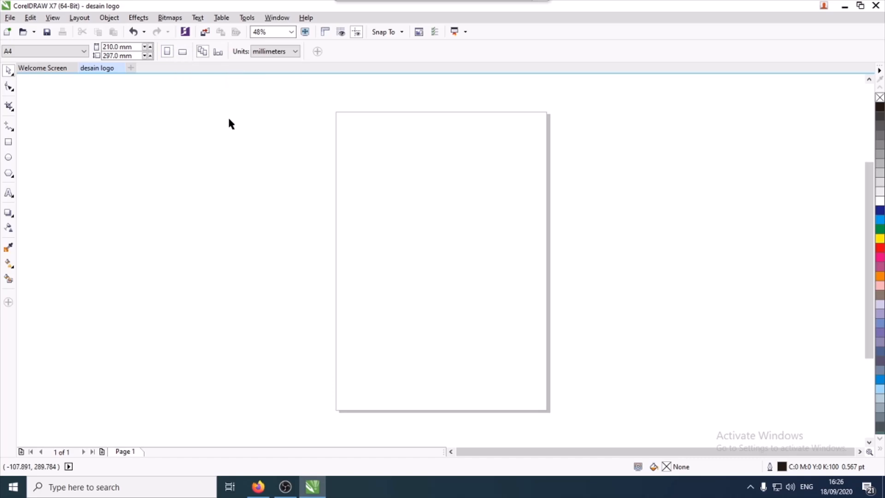
click(292, 54)
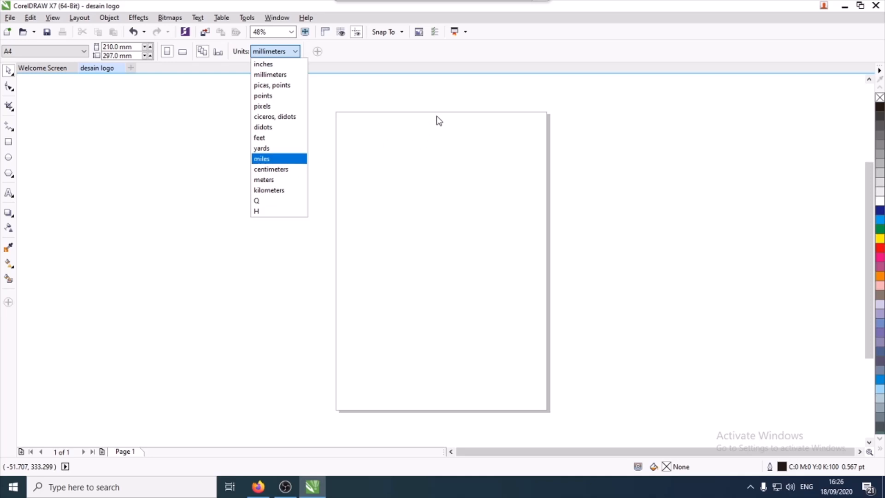
click(445, 98)
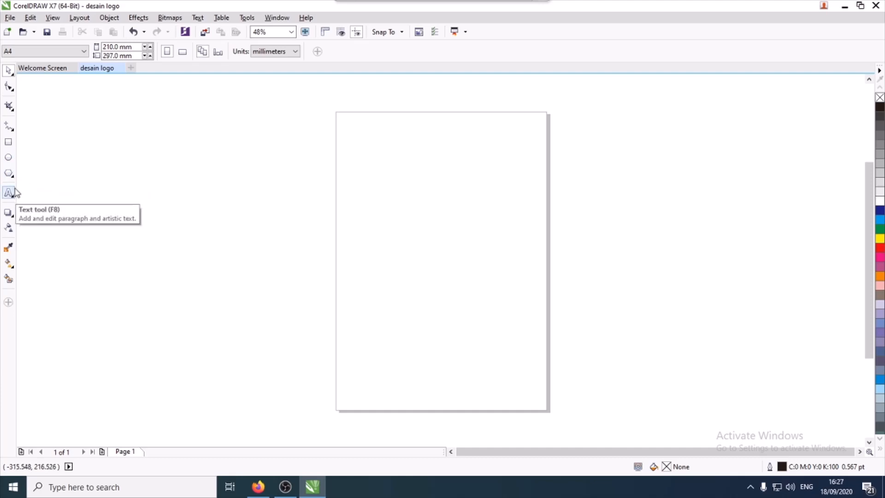
Draw a wavy Freehand curve about 179 mm wide and 53 mm high in the empty area left of the page.
right_click(12, 130)
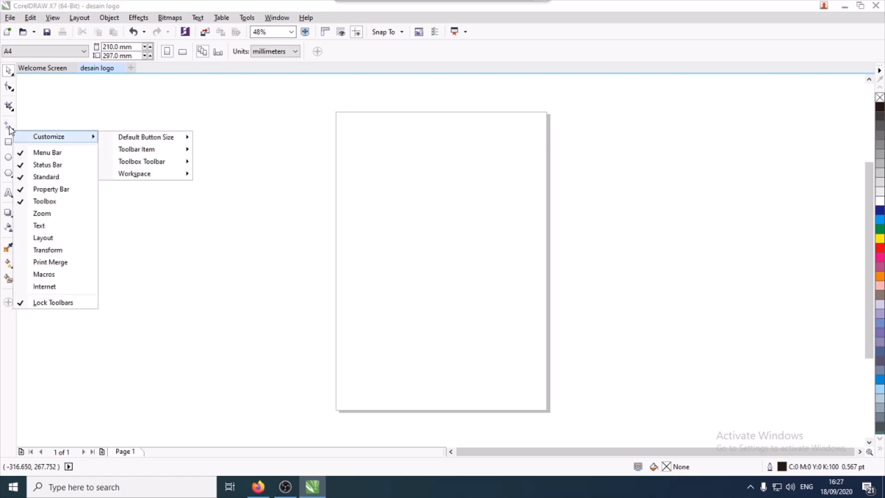
click(9, 127)
click(13, 131)
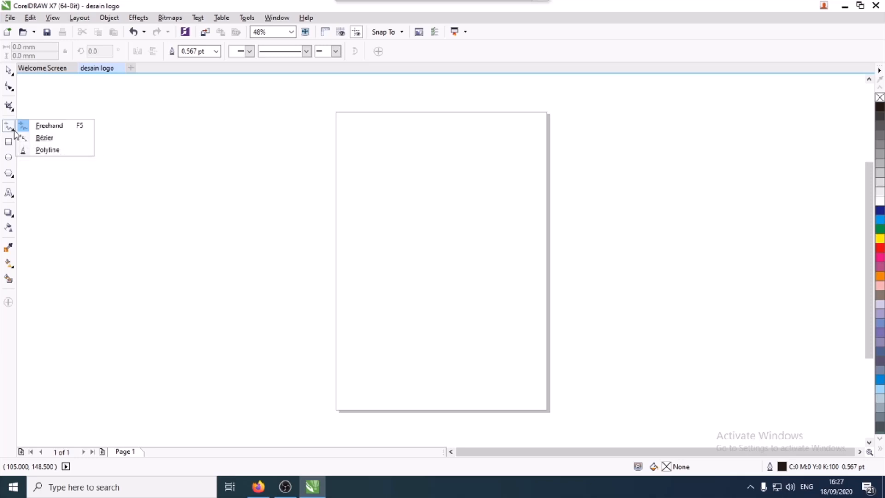
click(58, 130)
mouse_move(107, 172)
mouse_down()
mouse_move(115, 151)
mouse_move(174, 166)
mouse_move(246, 125)
mouse_move(286, 164)
mouse_up()
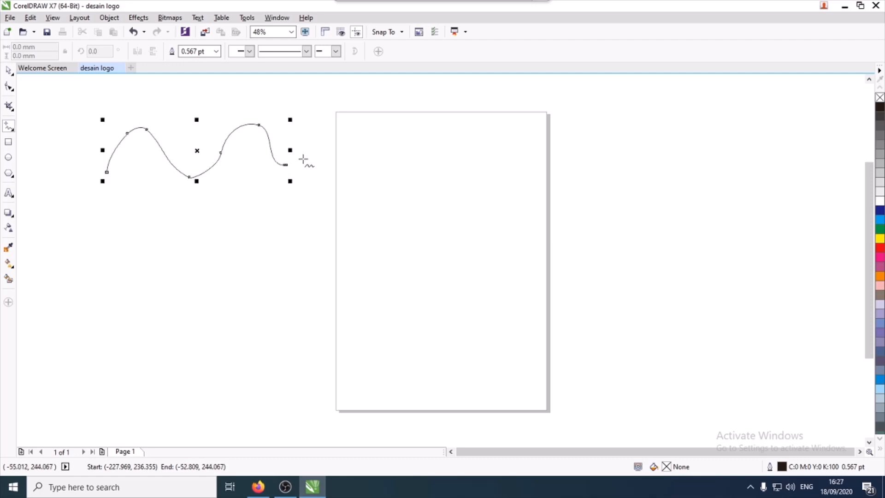
Draw a closed five-node Bézier shape with straight sides, about 175 mm wide and 42 mm high, below the wavy curve.
click(13, 131)
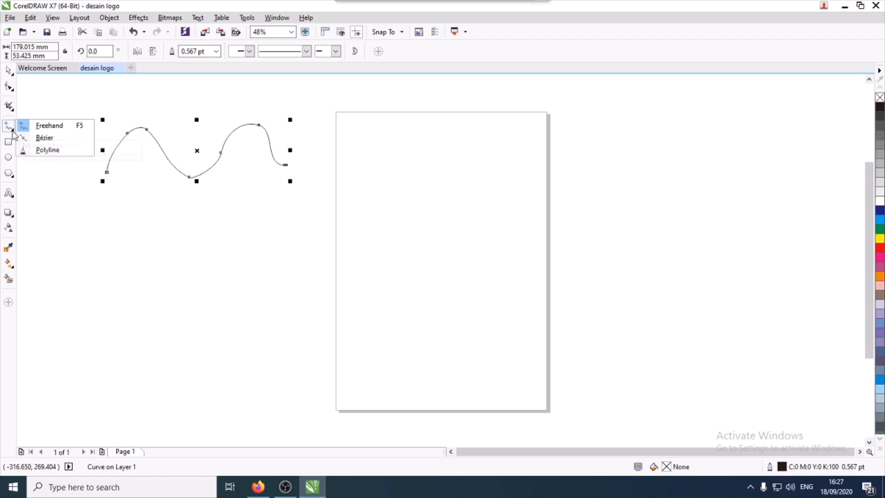
click(45, 137)
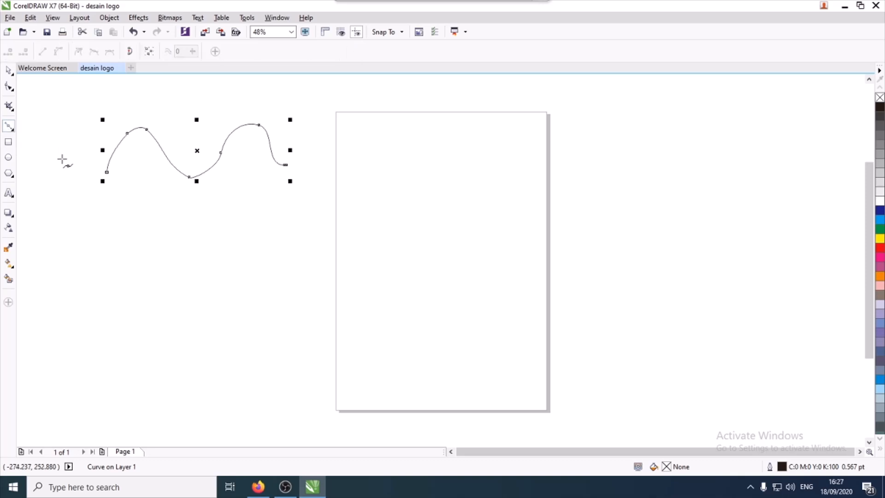
click(106, 216)
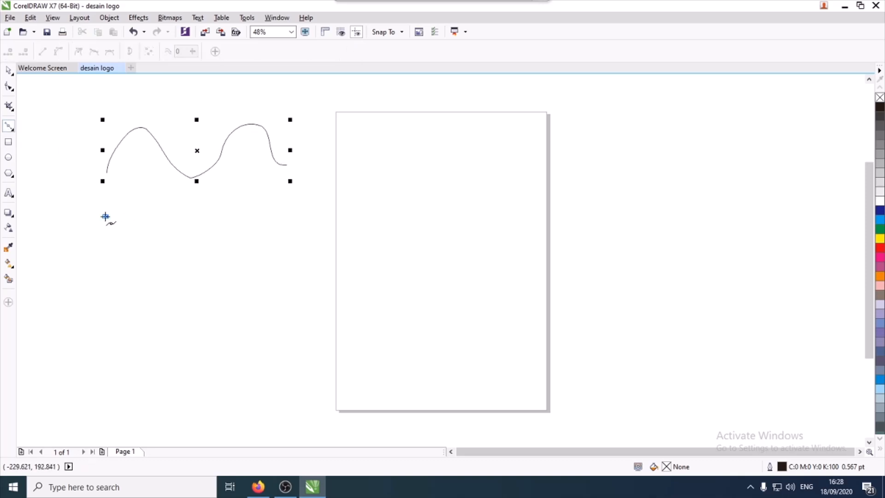
click(240, 195)
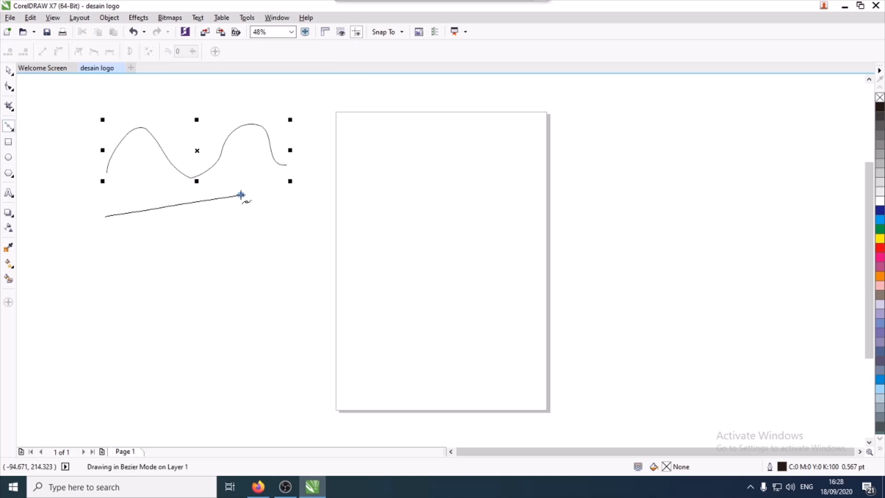
click(282, 220)
click(207, 237)
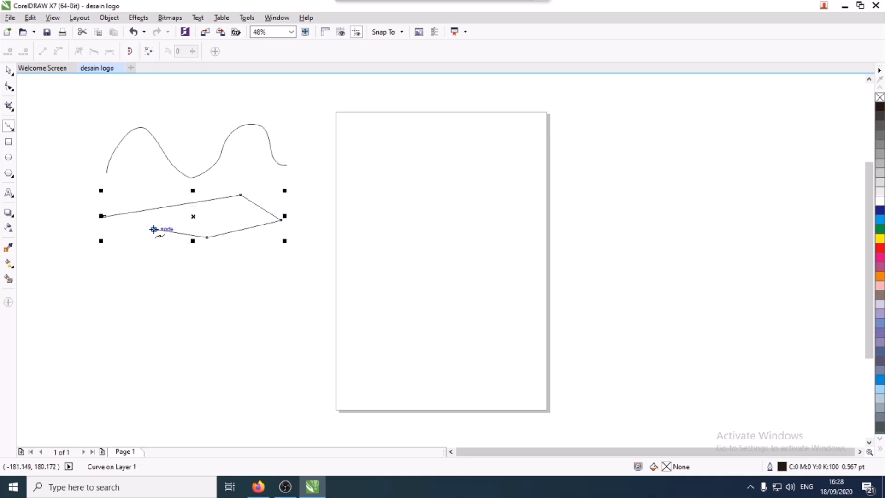
click(154, 229)
click(105, 216)
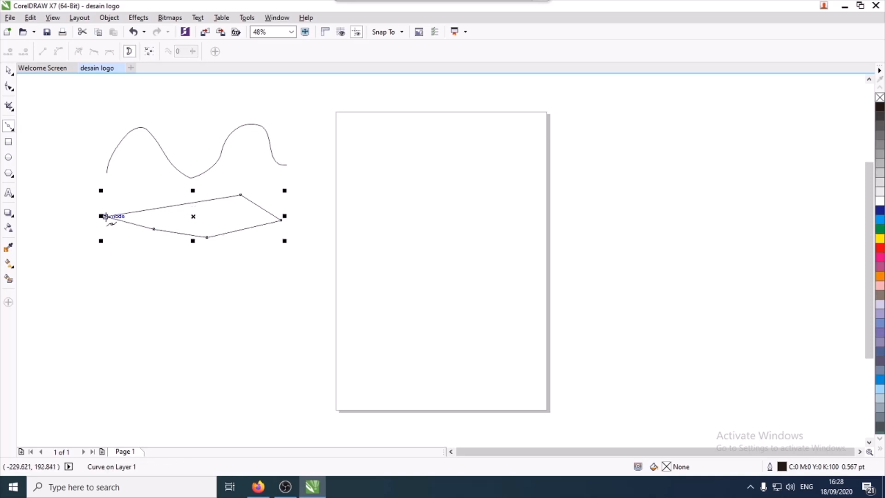
Draw a closed eight-node Polyline shape with straight sides, about 200 mm wide and 104 mm high, below the Bézier shape.
click(13, 129)
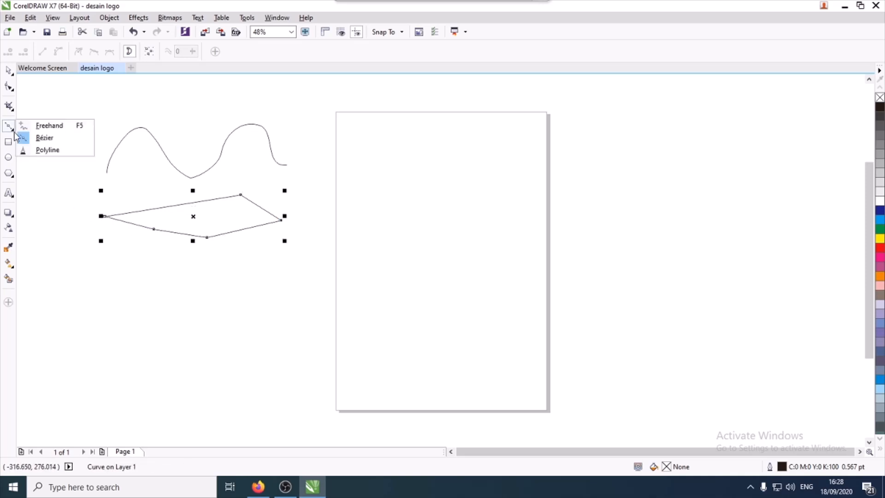
click(41, 150)
click(89, 266)
click(165, 334)
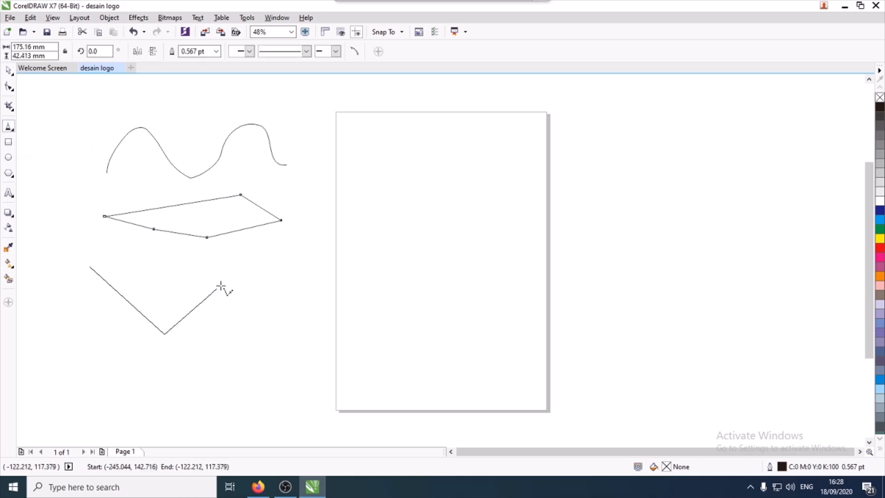
click(228, 278)
click(266, 345)
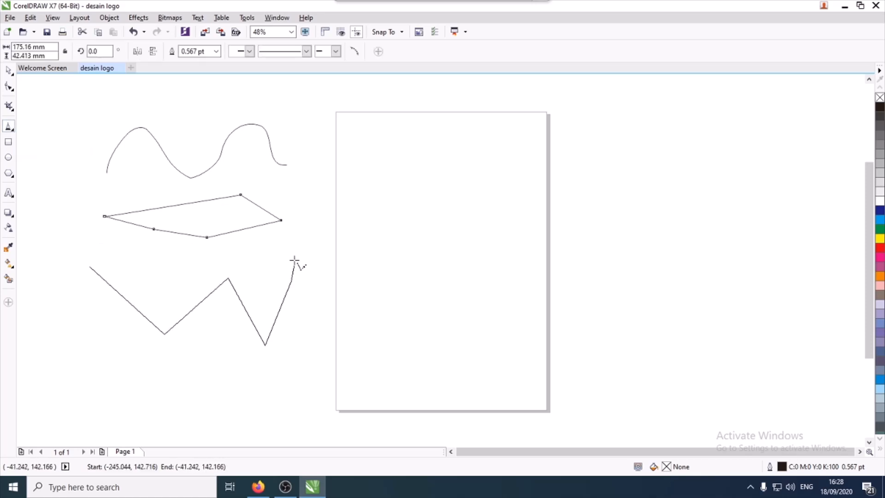
click(278, 241)
click(176, 270)
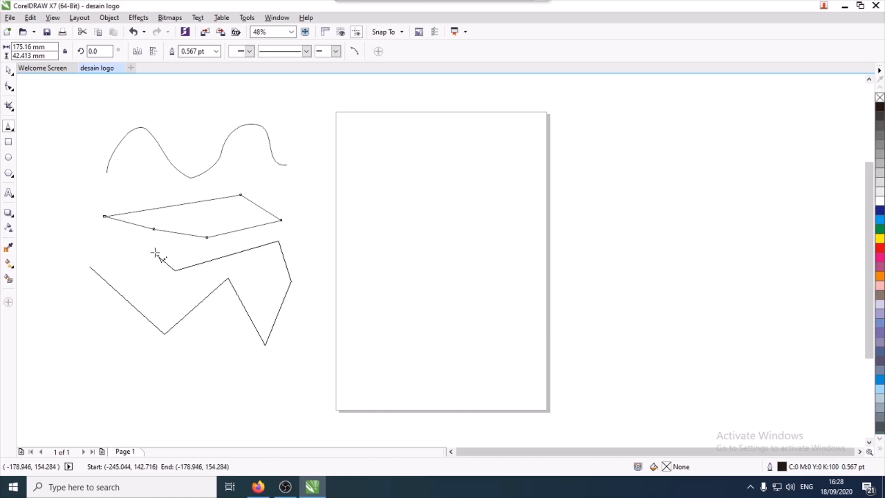
click(147, 246)
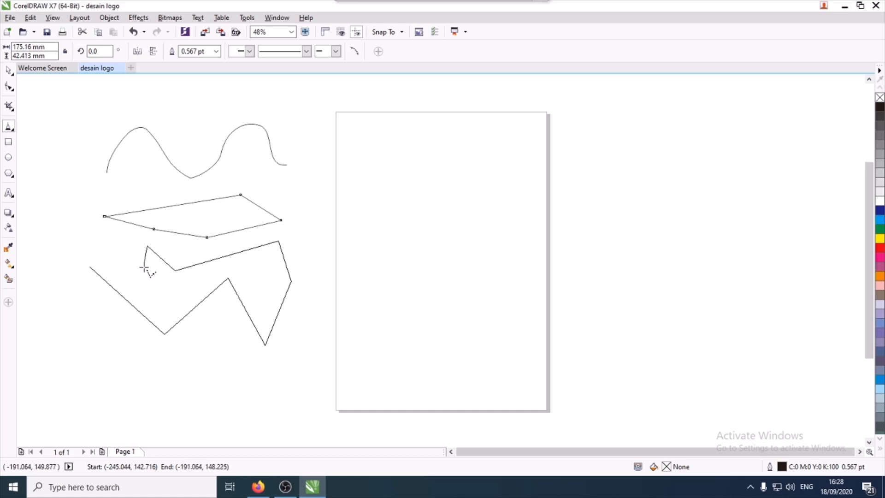
click(91, 266)
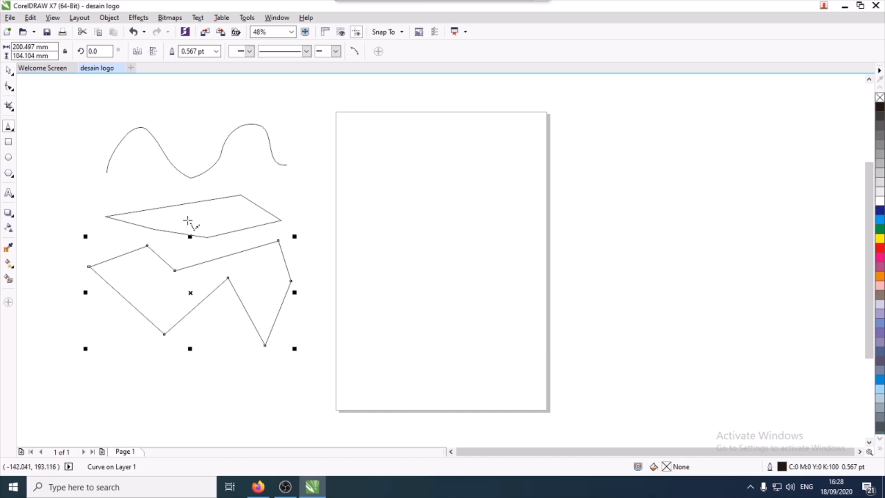
Draw a rectangle about 133 mm by 29 mm near the page's upper edge and a square about 66 mm wide below it.
click(13, 131)
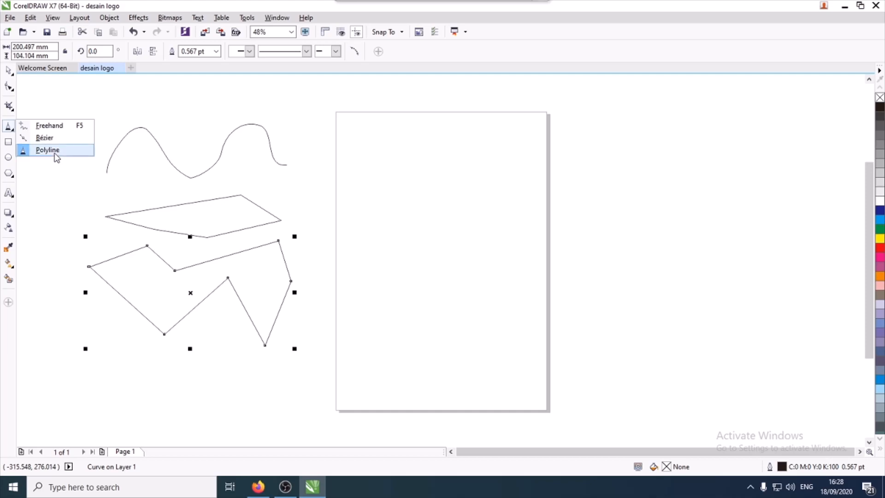
click(8, 143)
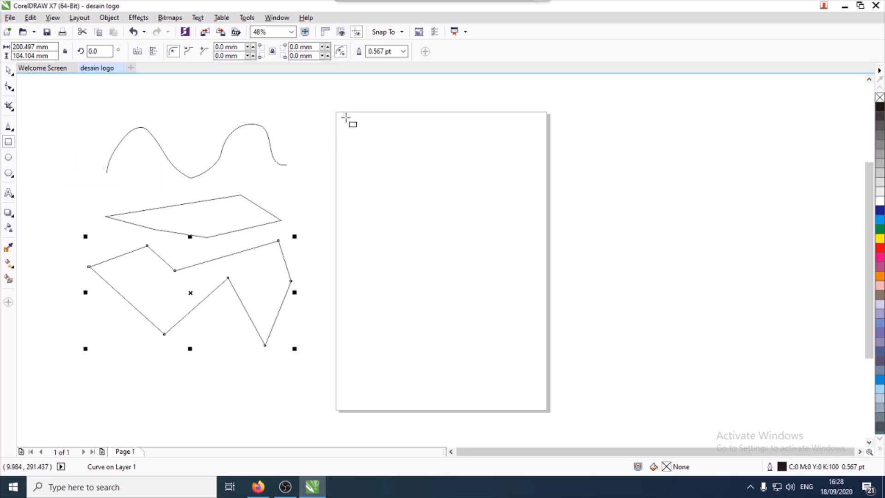
drag(345, 117, 480, 148)
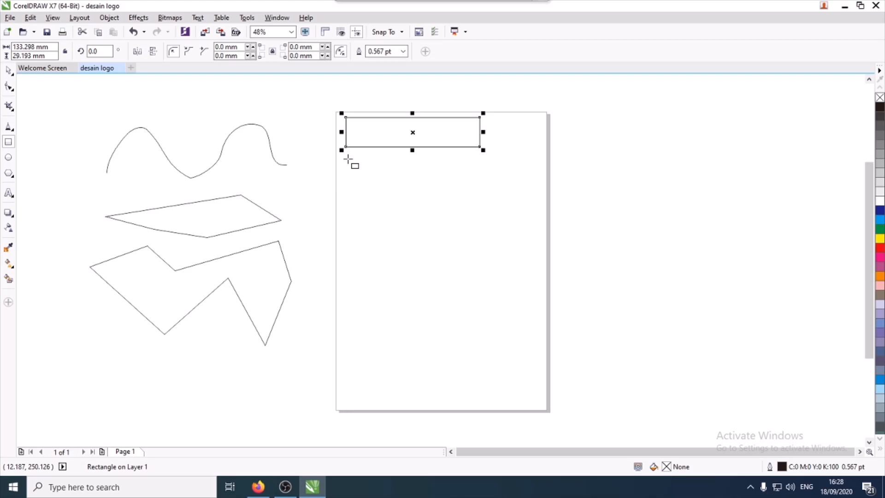
drag(348, 159, 394, 205)
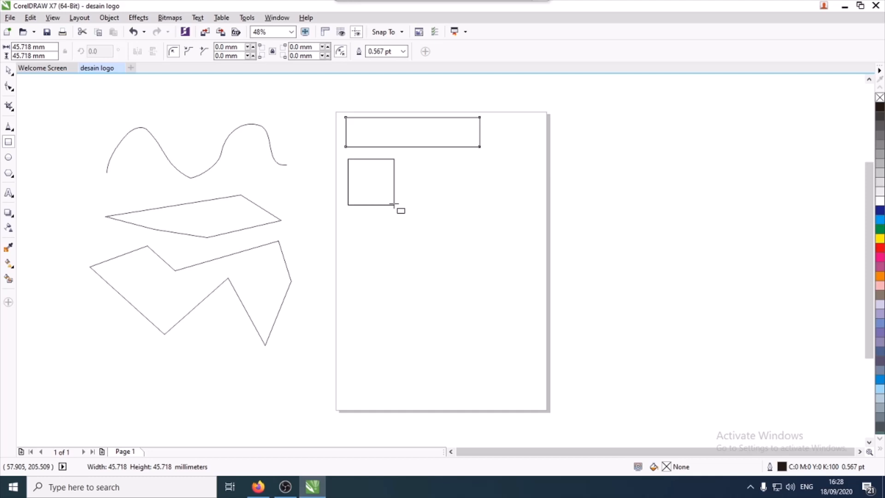
drag(394, 205, 414, 202)
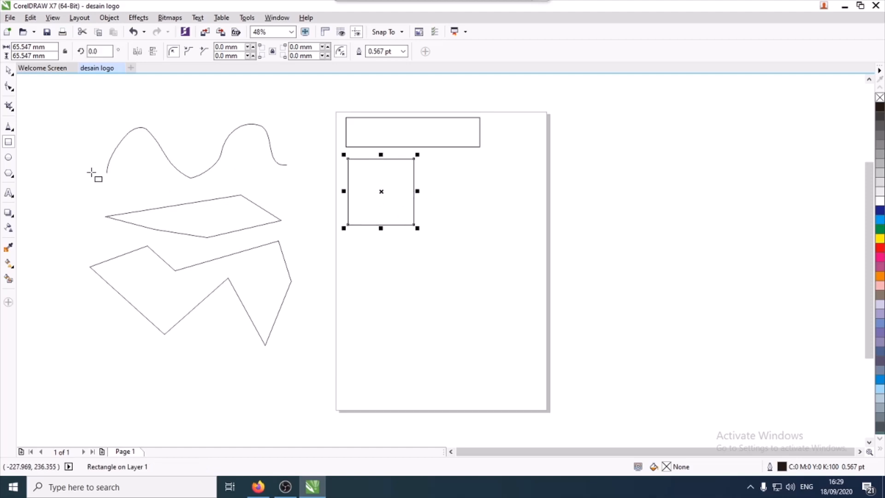
Draw an ellipse about 127 mm by 51 mm below the square and a circle about 45 mm across beneath it.
click(11, 159)
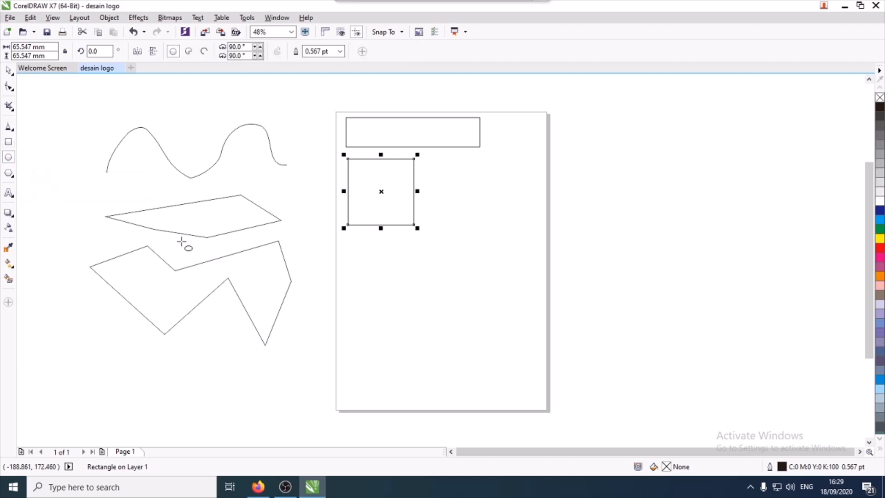
drag(352, 242, 479, 293)
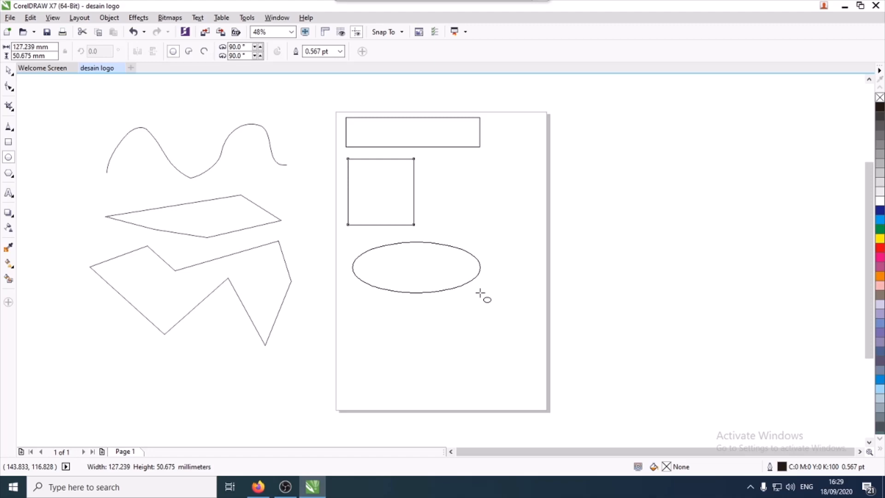
key(ctrl)
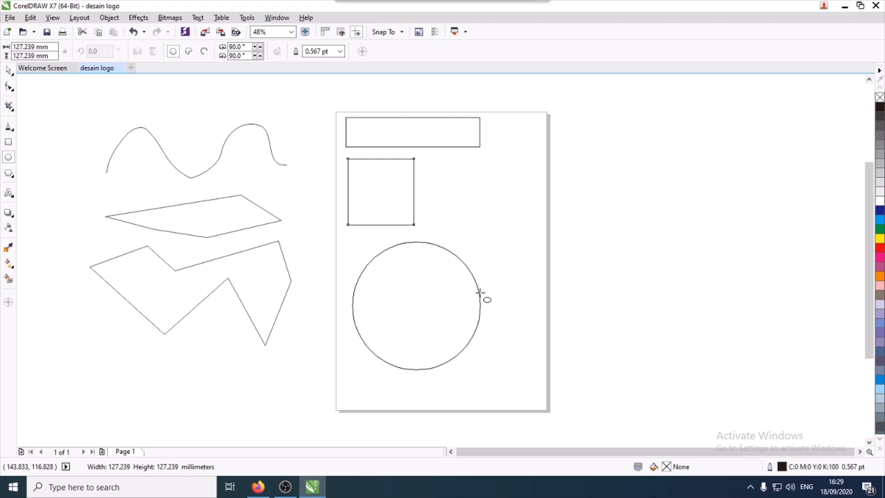
drag(480, 293, 480, 294)
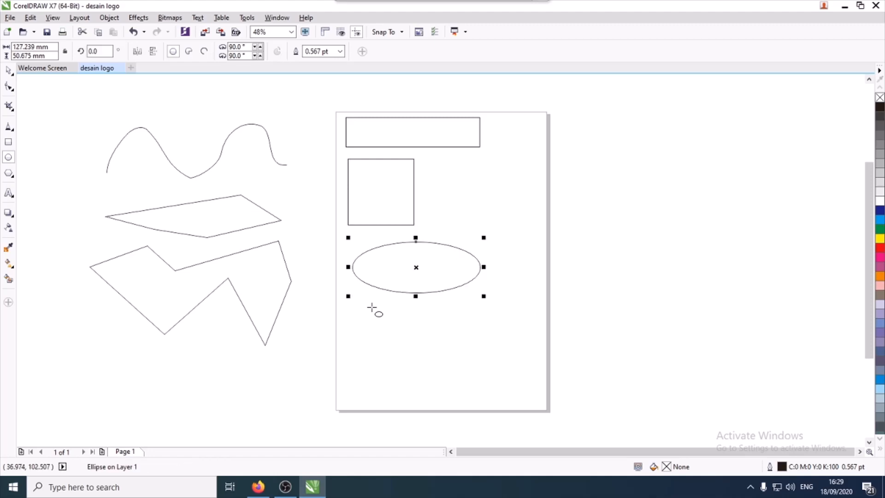
drag(371, 307, 416, 343)
key(ctrl)
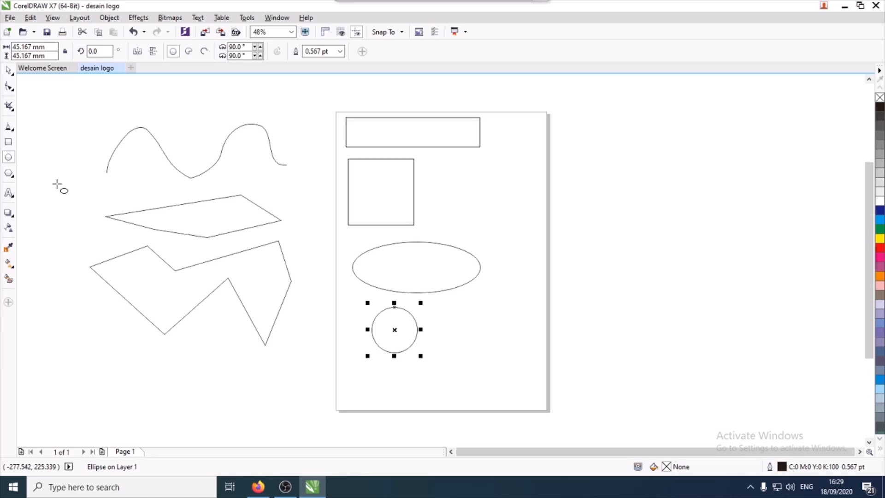
Draw a five-sided polygon about 98 mm wide and 93 mm high below the Polyline shape.
click(13, 178)
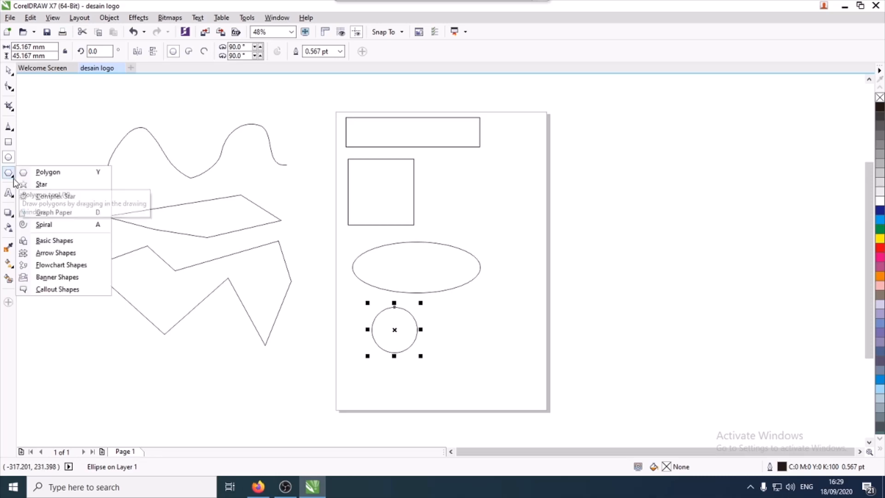
click(43, 174)
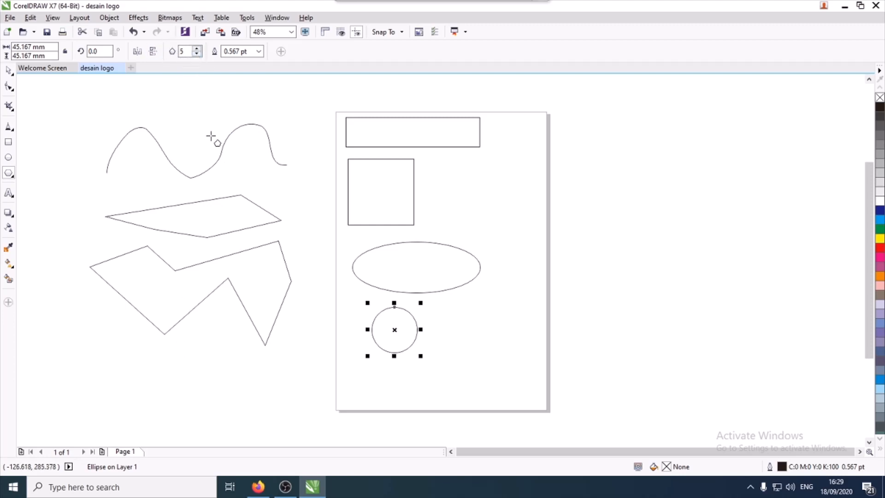
drag(123, 351, 225, 374)
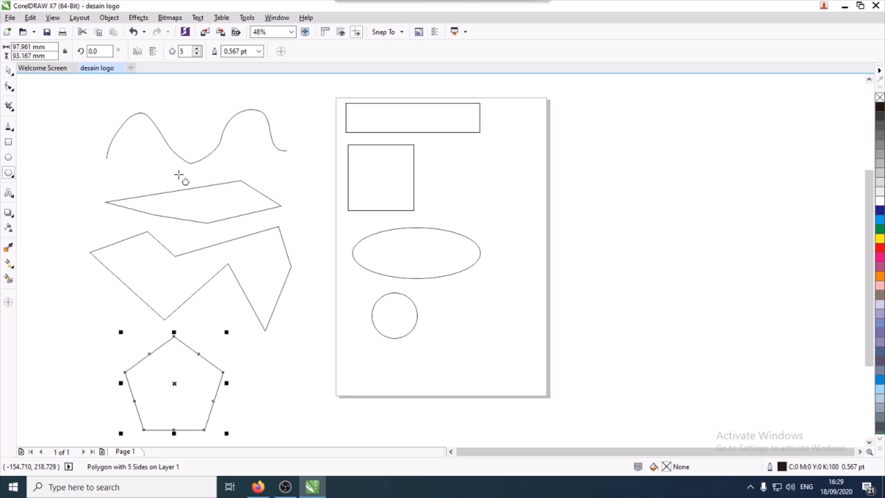
Try the polygon with 10 sides and return it to 5 sides.
click(197, 49)
click(197, 49)
click(197, 49)
click(197, 49)
click(197, 49)
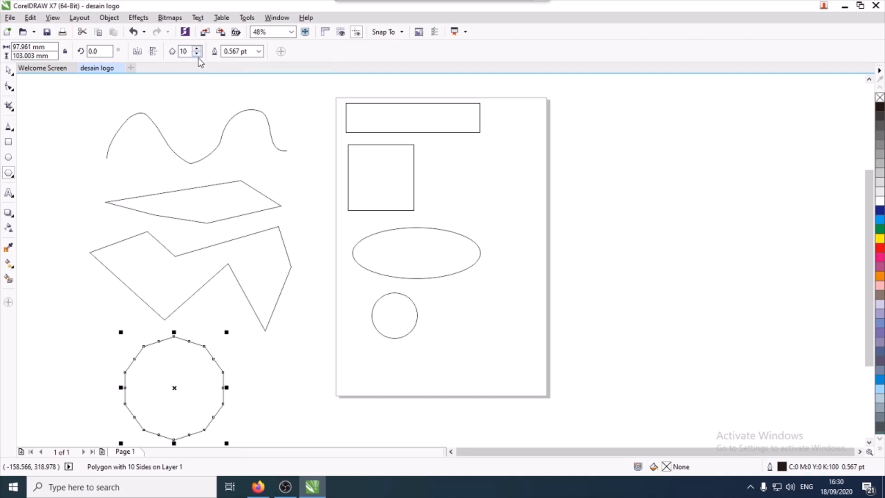
click(198, 54)
click(197, 54)
click(197, 54)
click(197, 53)
click(197, 54)
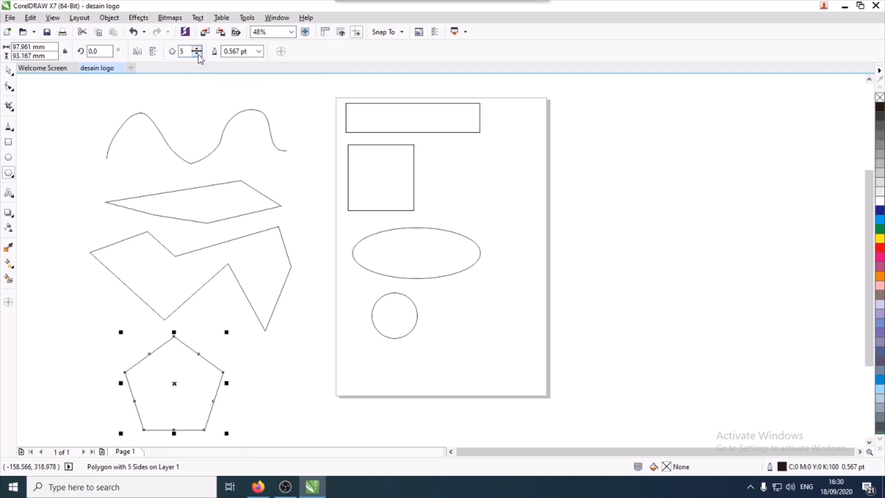
Try the polygon with 3 sides and set its number of sides to 6.
click(197, 53)
click(197, 53)
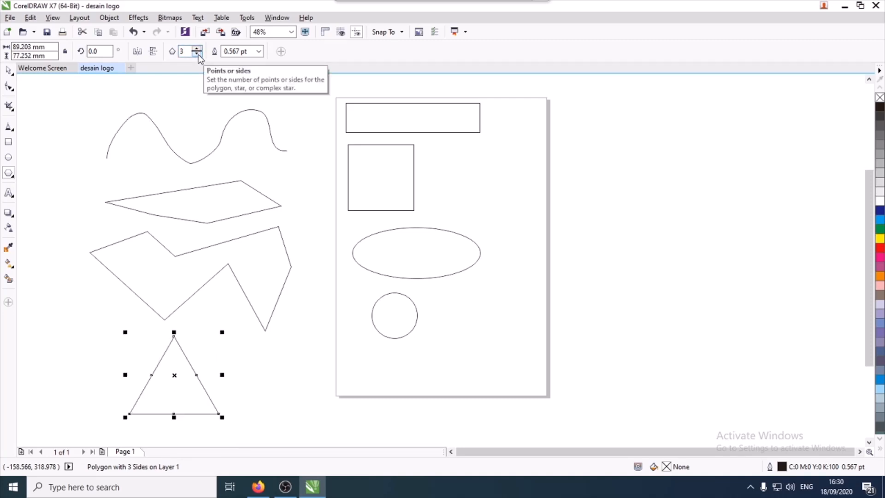
click(197, 49)
click(197, 49)
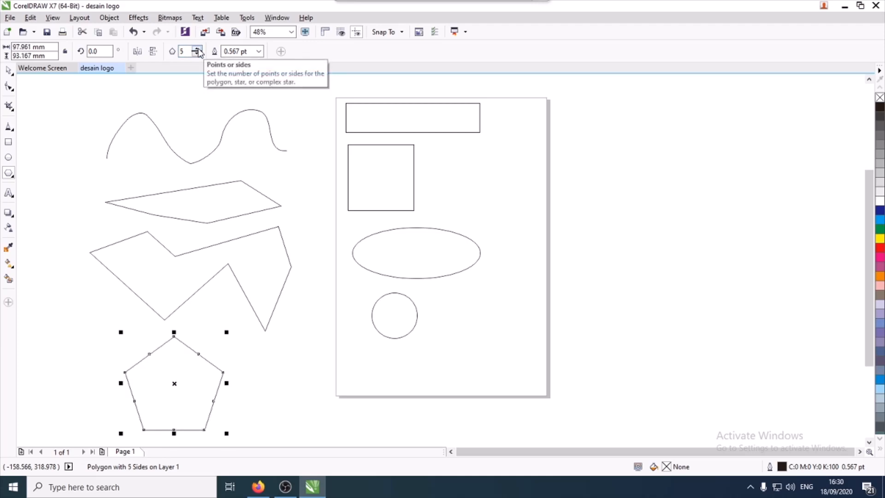
click(197, 49)
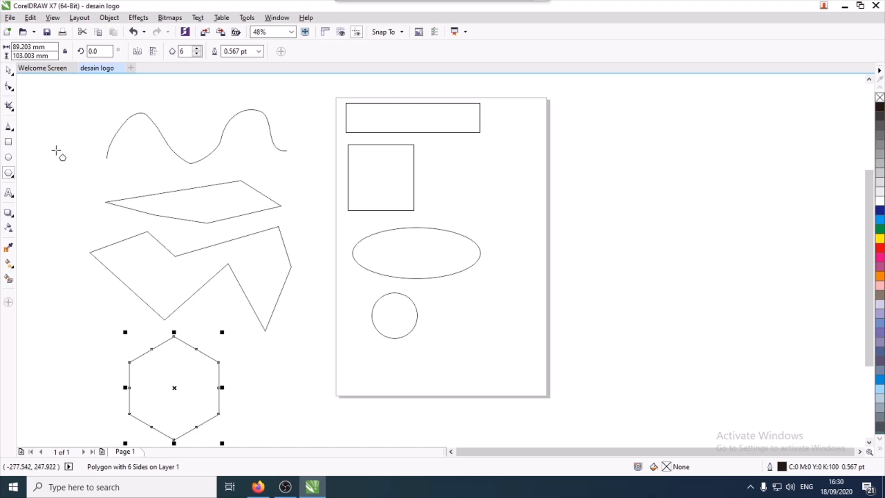
Add the artistic text "desain logo" on the page to the right of the square.
click(8, 194)
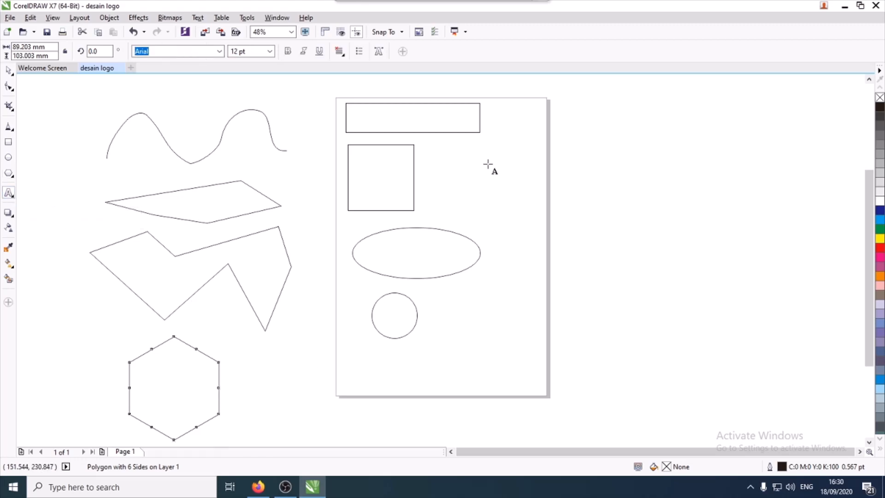
click(456, 167)
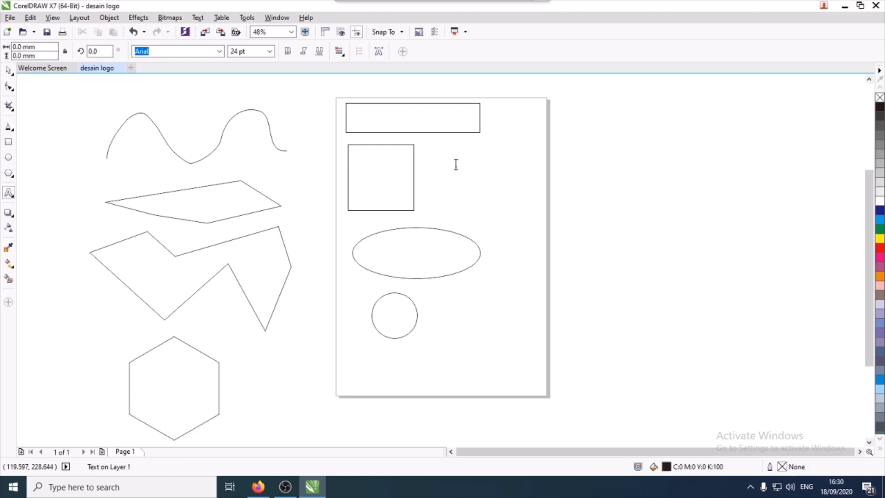
text(desain logo)
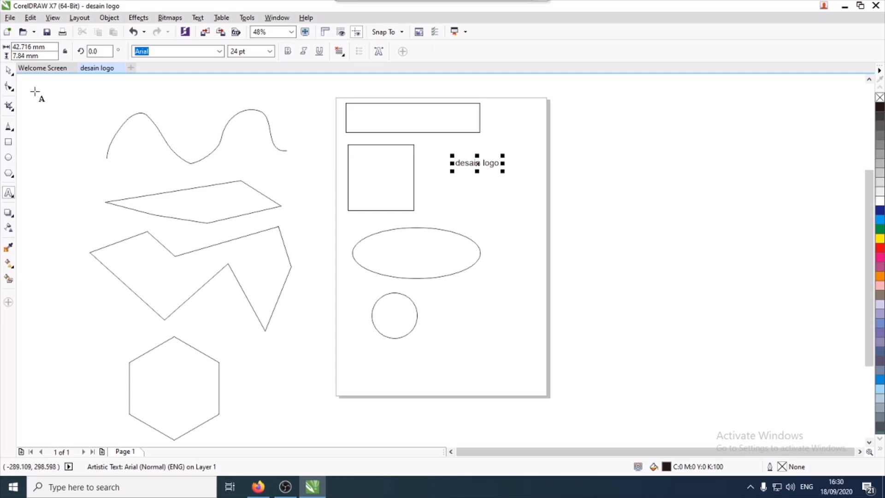
click(9, 71)
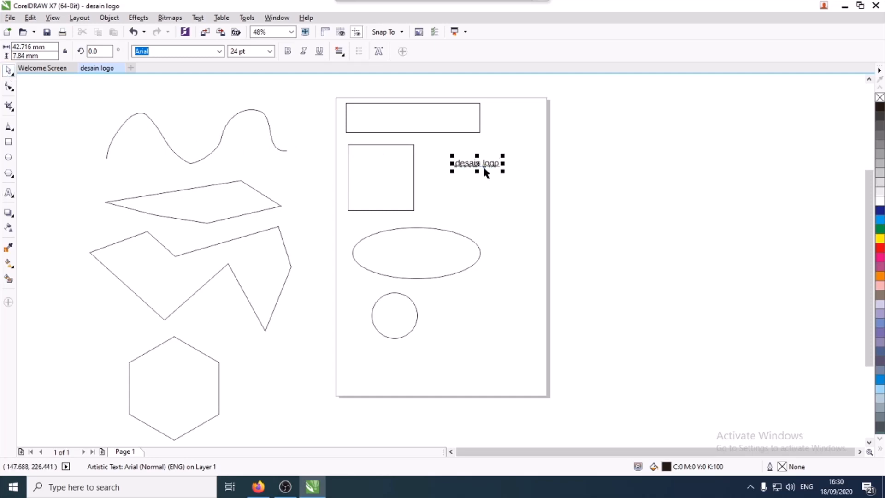
Draw a paragraph text frame about 83 mm wide and 52 mm high below the "desain logo" text, and delete the frame.
click(10, 195)
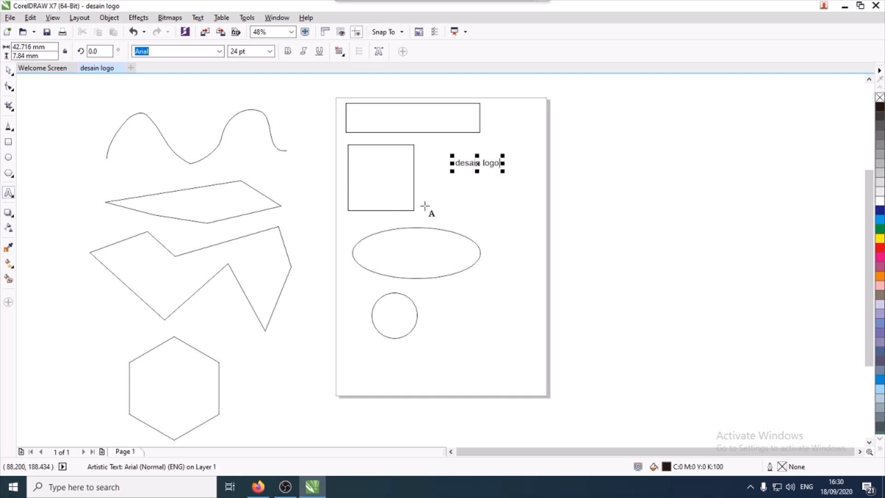
drag(443, 184, 526, 236)
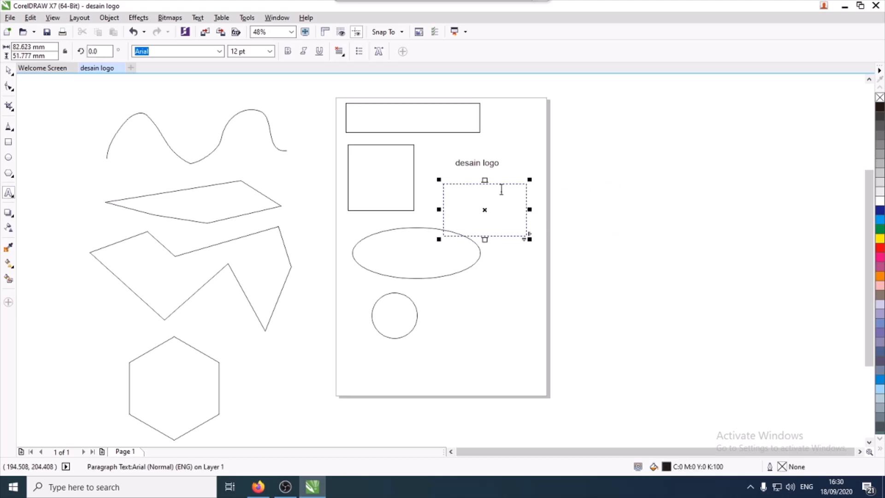
click(519, 144)
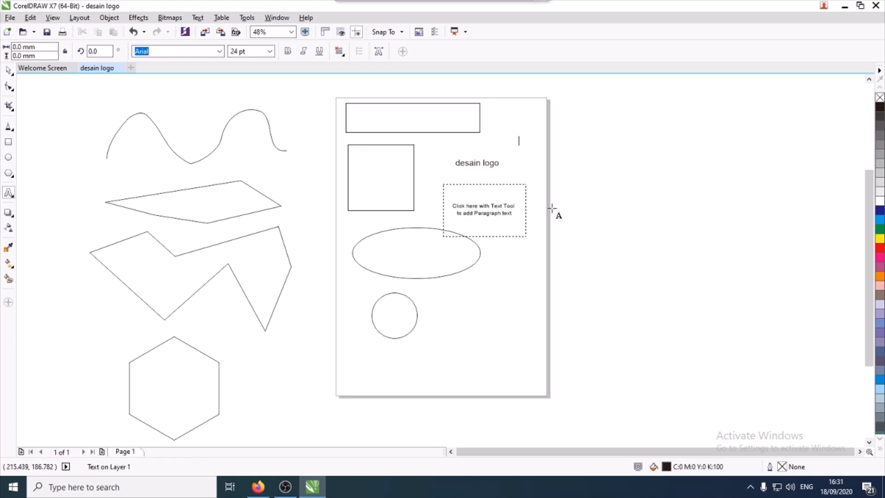
click(508, 184)
click(8, 70)
click(476, 186)
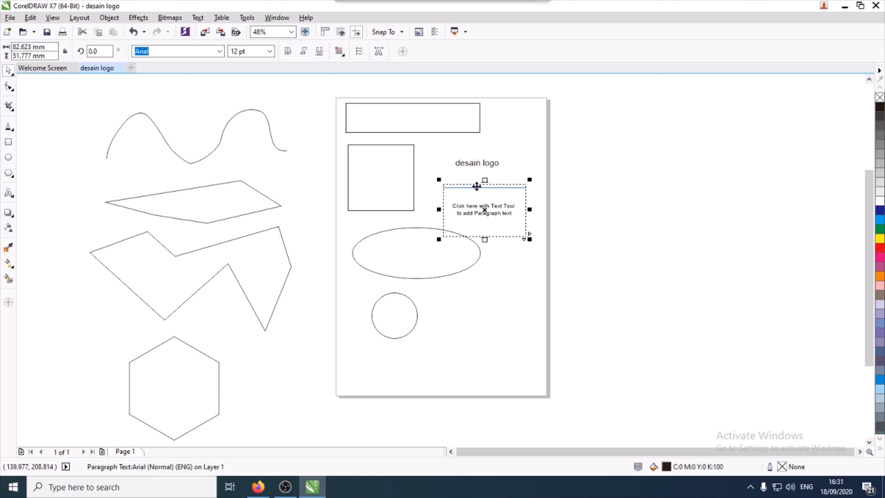
key(Delete)
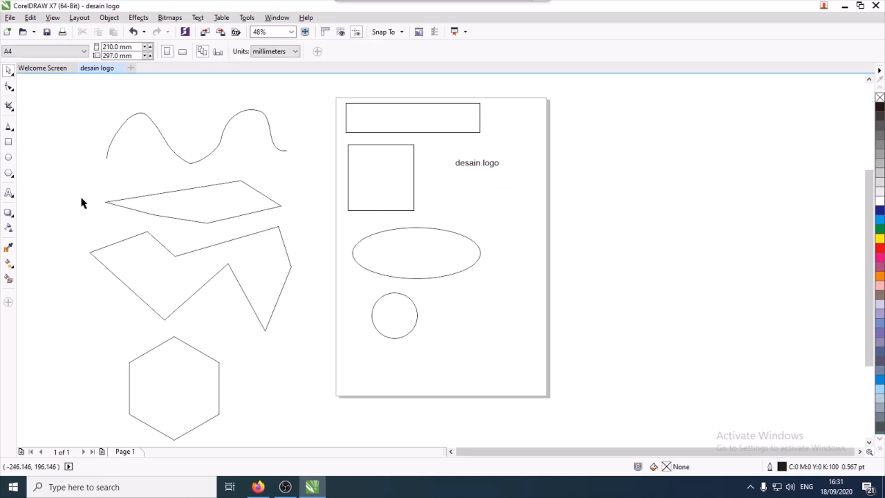
Add the artistic text "latihan" on the page below the "desain logo" text.
click(8, 192)
click(451, 192)
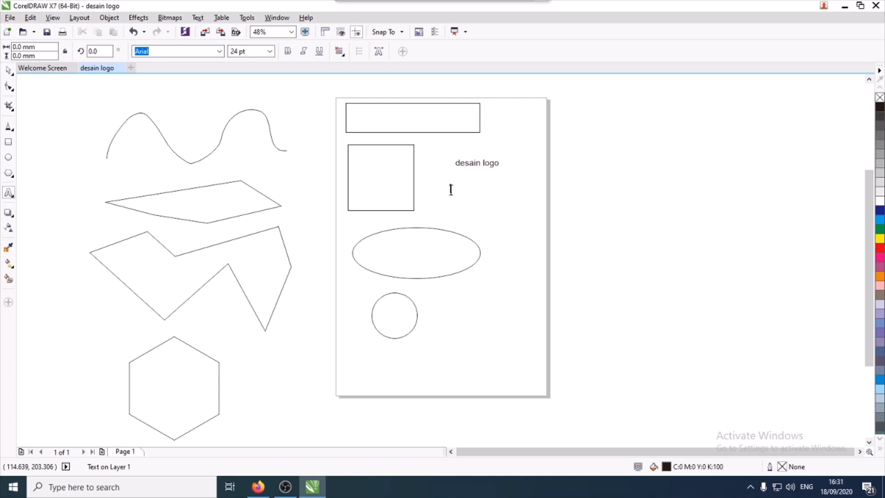
text(lati)
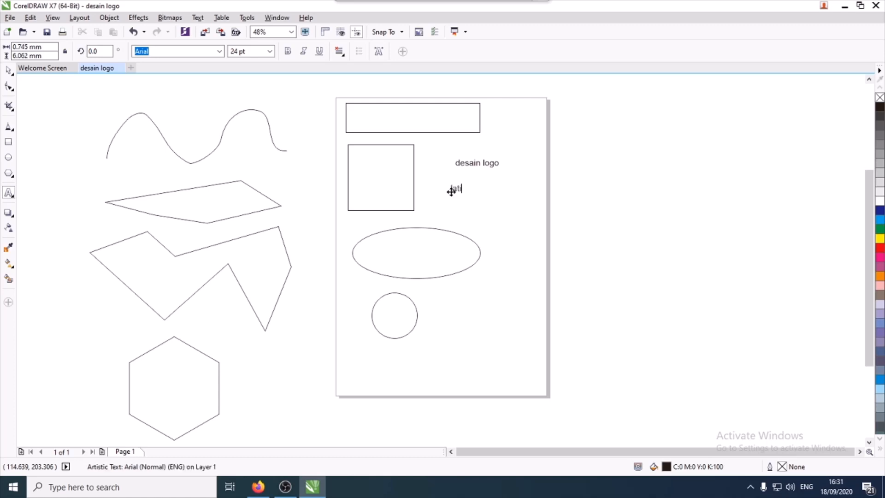
text(han)
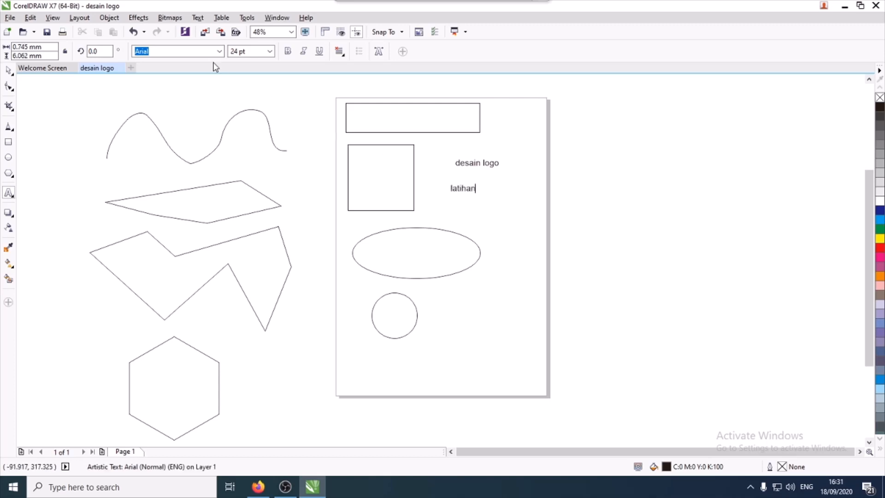
click(8, 71)
click(501, 233)
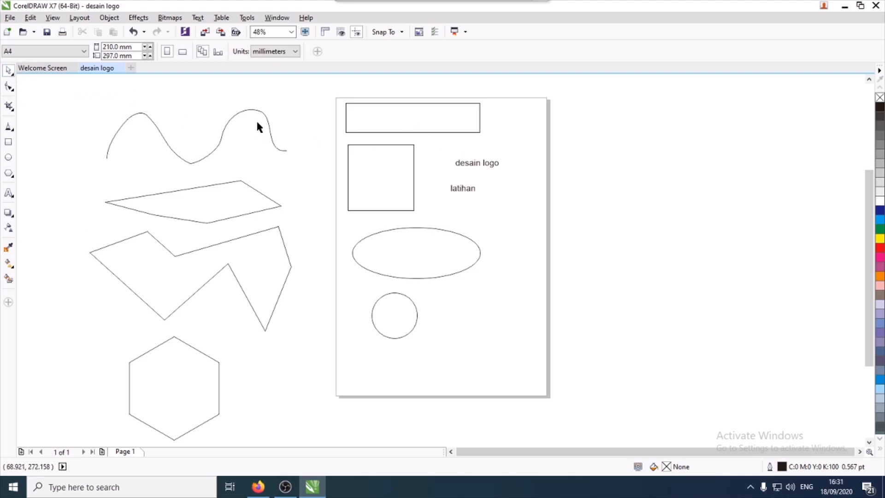
Select the wide rectangle at the top of the page with a selection marquee and directly, deselecting it after each try.
click(9, 71)
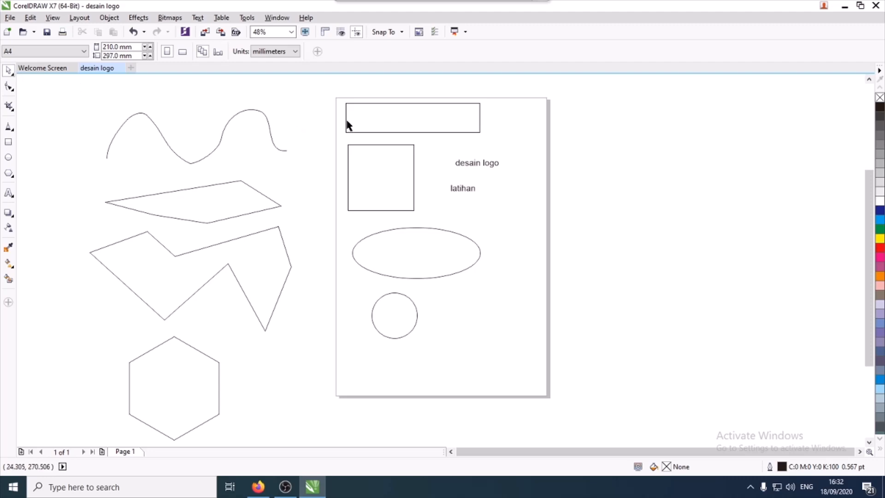
mouse_move(312, 90)
mouse_down()
mouse_move(439, 142)
mouse_move(560, 150)
mouse_move(326, 95)
mouse_up()
drag(317, 94, 519, 137)
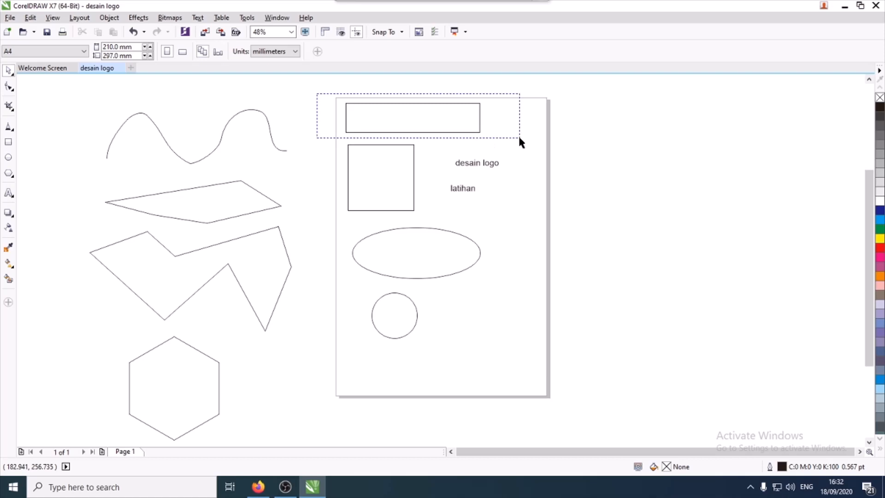
drag(519, 138, 519, 138)
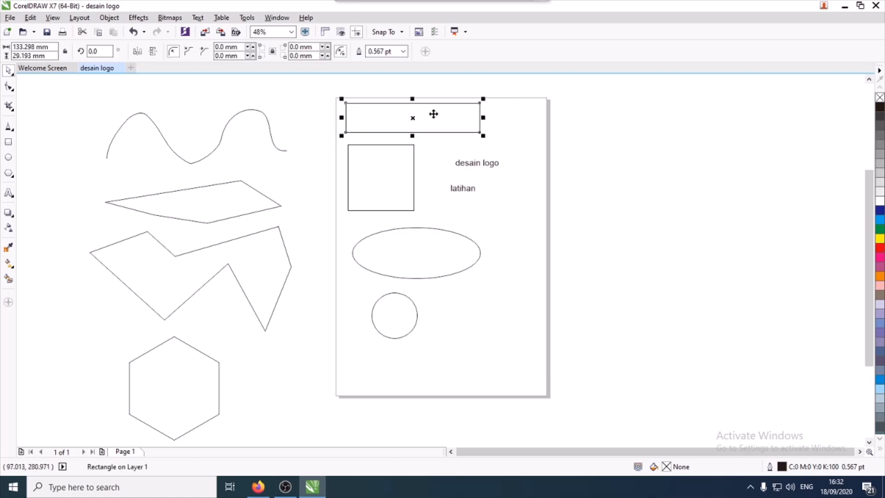
click(549, 142)
click(419, 122)
click(584, 156)
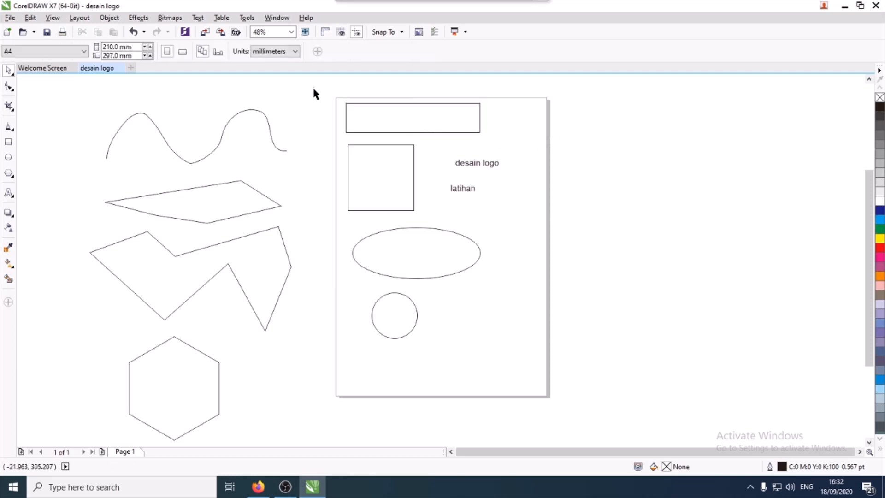
Marquee-select the rectangle, square, ellipse and both texts together, nudge them very slightly to the left, and deselect them.
drag(313, 88, 557, 314)
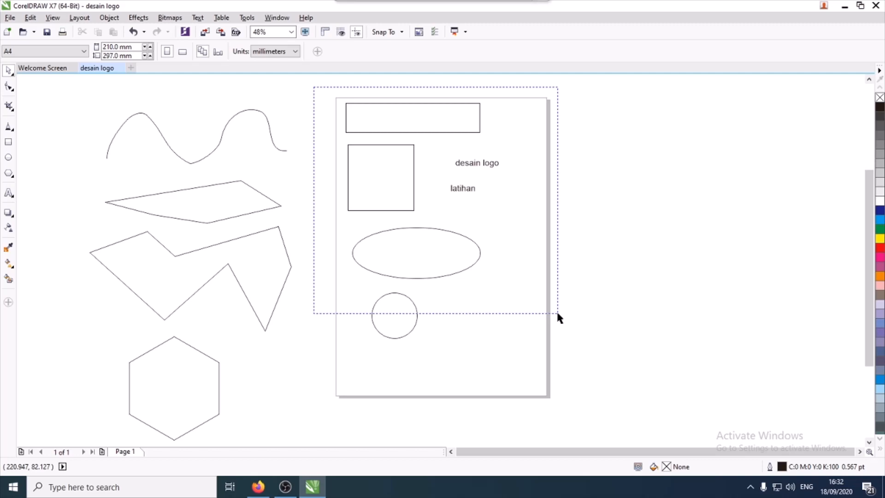
mouse_move(557, 313)
mouse_down()
mouse_move(558, 348)
mouse_move(555, 295)
mouse_move(558, 306)
mouse_up()
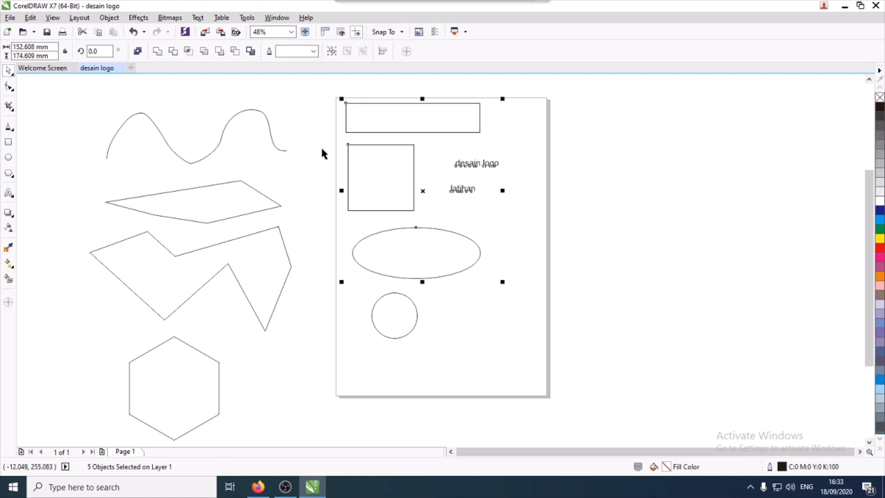
mouse_move(423, 191)
mouse_down()
mouse_move(597, 187)
mouse_move(421, 194)
mouse_move(642, 195)
mouse_move(537, 201)
mouse_move(420, 191)
mouse_up()
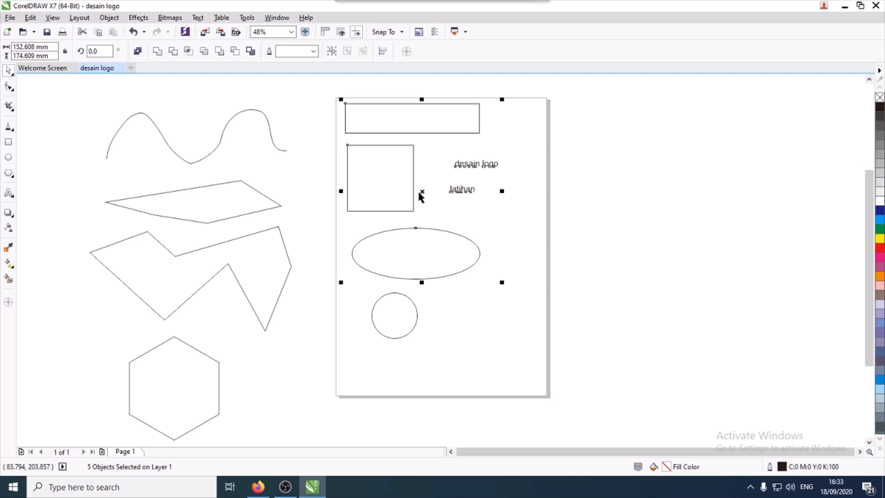
click(657, 184)
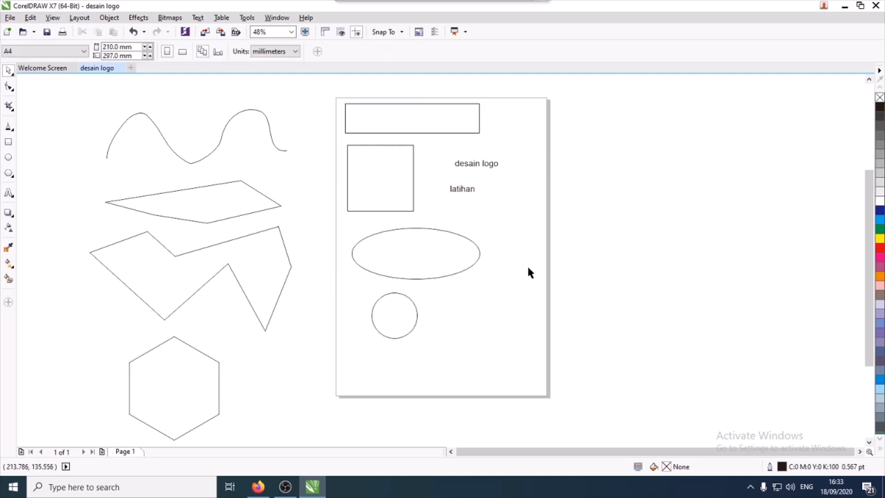
Place a copy of the square to the right of the texts, overlapping the page's right edge.
click(382, 170)
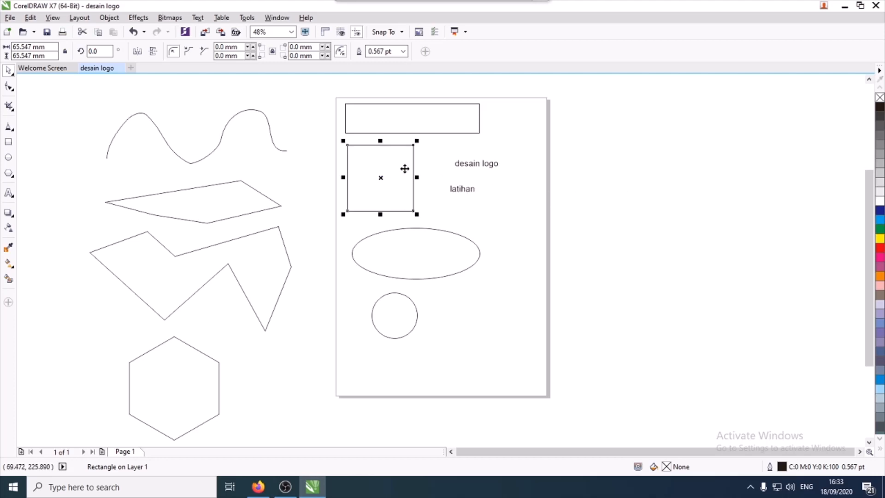
drag(376, 172, 540, 173)
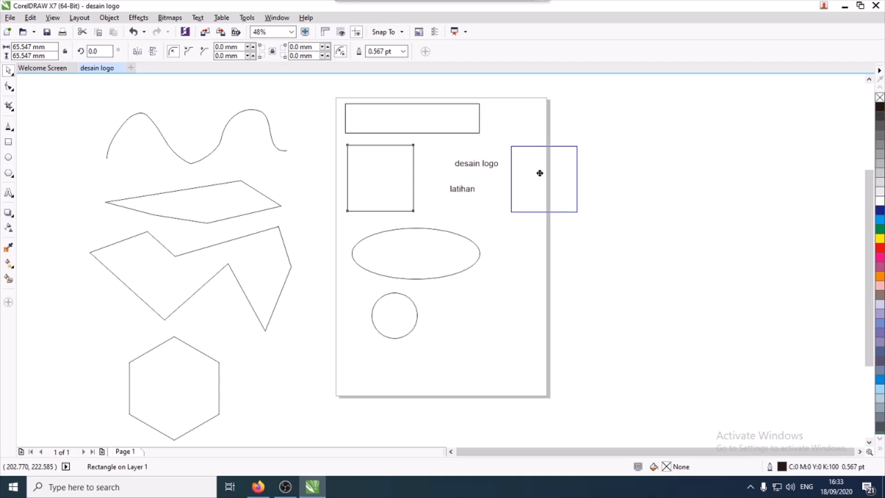
drag(540, 173, 539, 174)
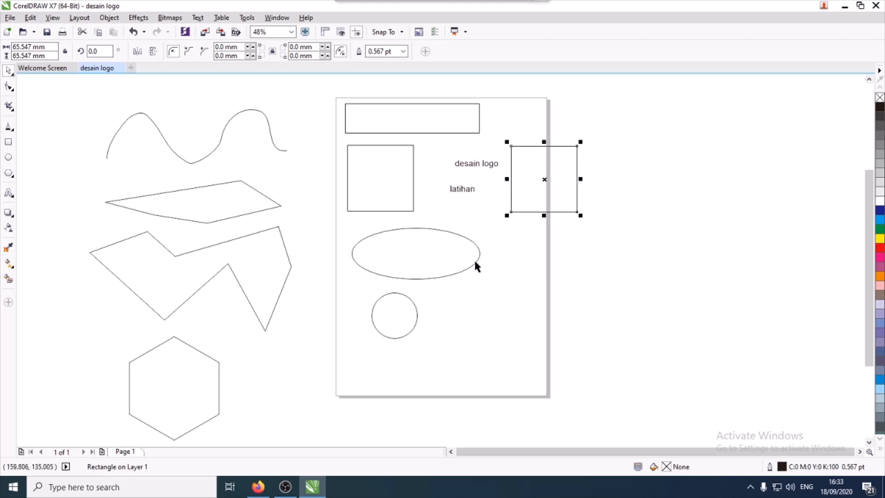
Place a copy of the ellipse to the right of the original, across the page's right edge.
click(402, 250)
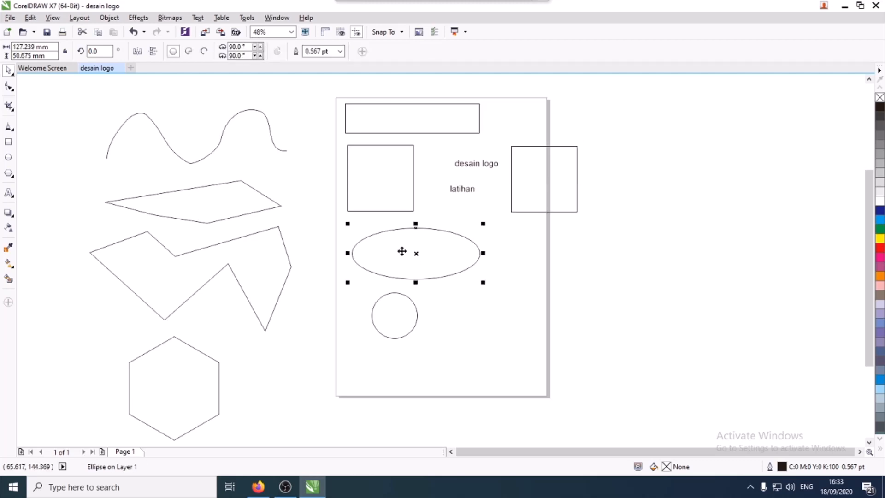
click(402, 252)
drag(402, 251, 549, 249)
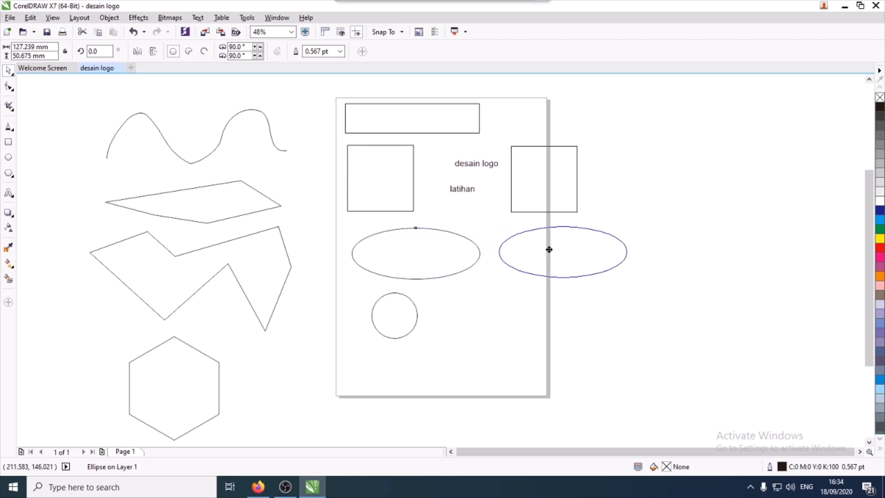
drag(549, 250, 549, 249)
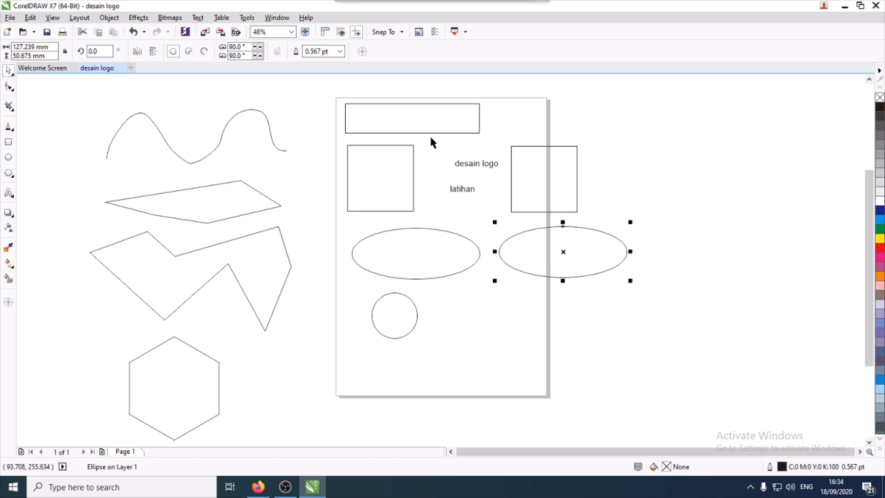
Stretch the wide rectangle at the top of the page to the right to about 149 mm wide.
click(414, 119)
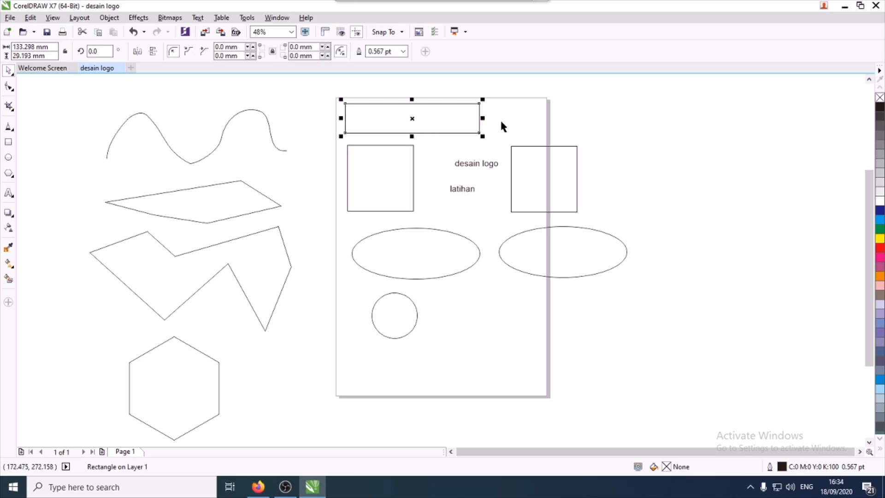
mouse_move(484, 119)
mouse_down()
mouse_move(563, 120)
mouse_move(498, 119)
mouse_up()
mouse_move(420, 136)
mouse_down()
mouse_move(421, 164)
mouse_move(419, 140)
mouse_up()
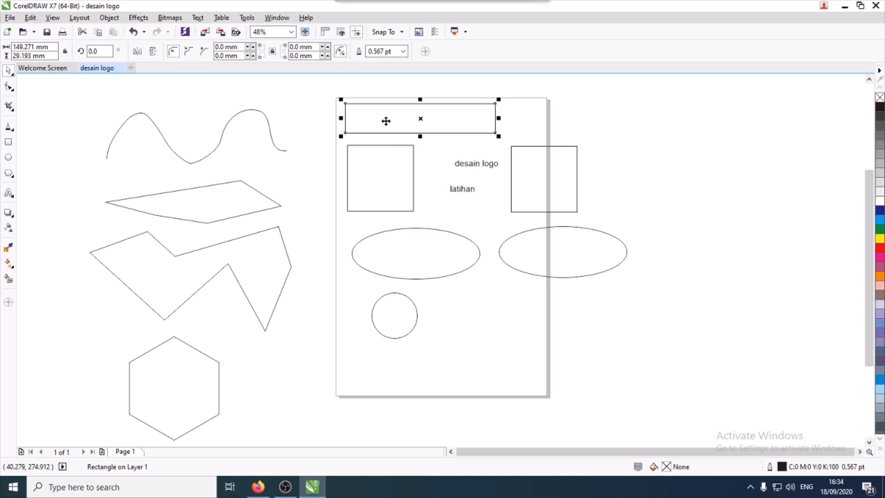
Try rotating the wide rectangle at the top of the page to about 214 degrees, and undo the rotation.
click(462, 118)
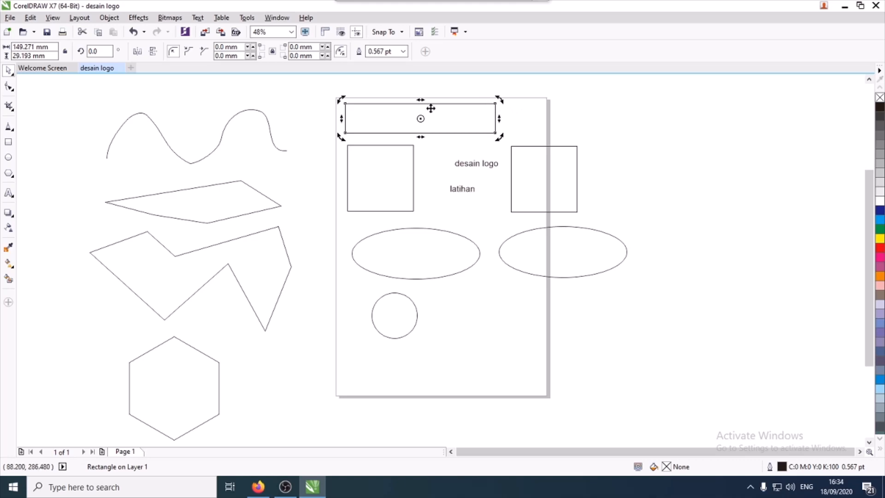
click(449, 194)
click(365, 116)
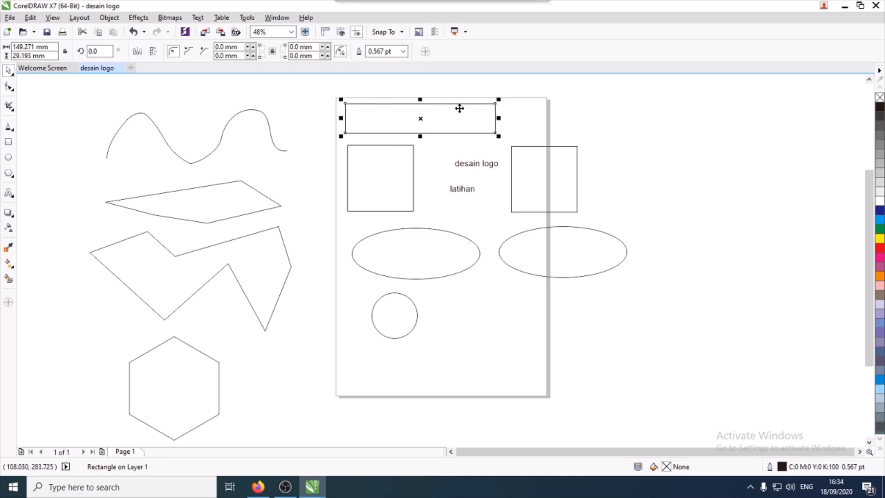
click(391, 121)
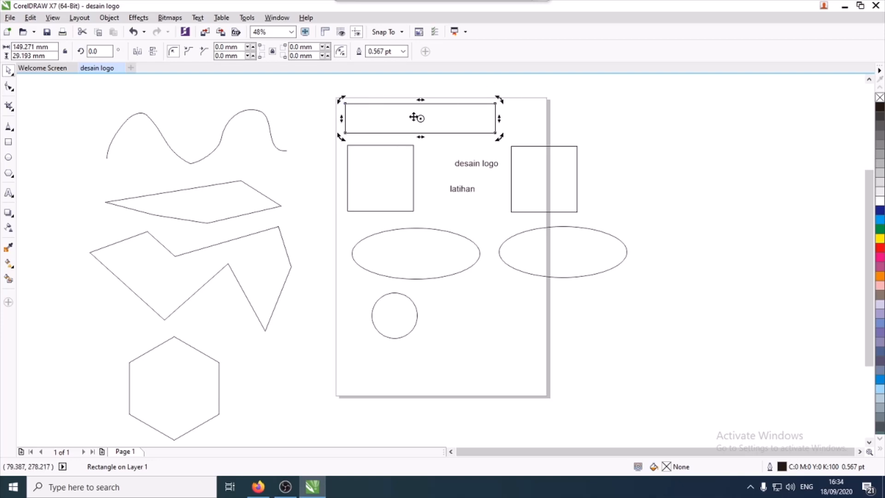
mouse_move(343, 101)
mouse_down()
mouse_move(430, 79)
mouse_move(469, 144)
mouse_move(469, 129)
mouse_up()
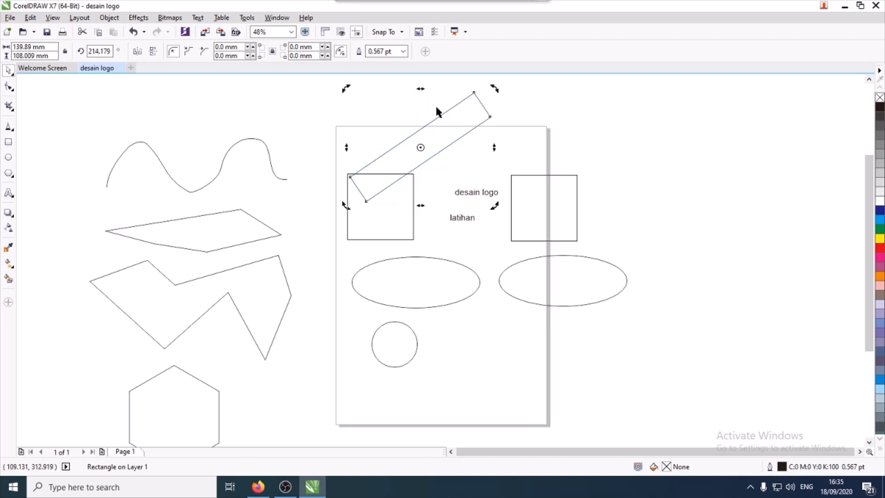
click(133, 33)
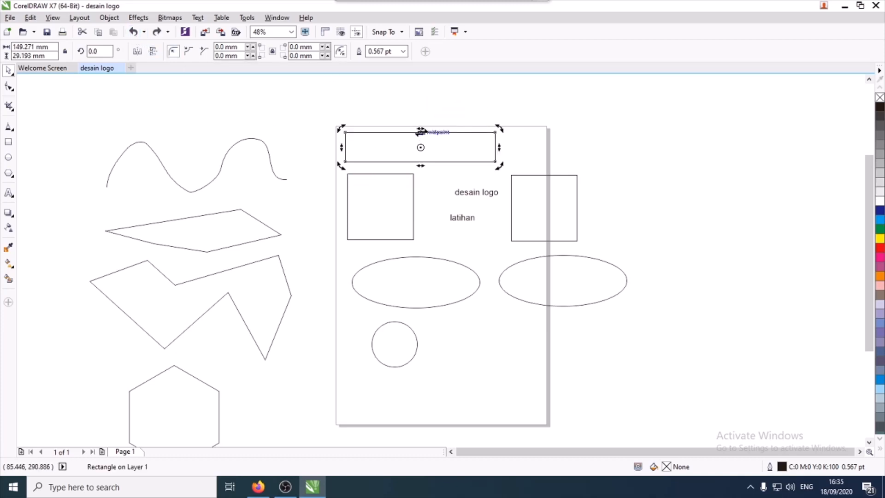
Skew the wide rectangle's upper edge to the left to about 196 mm overall width, and its right side slightly upward to about 32 mm overall height.
drag(421, 128, 334, 141)
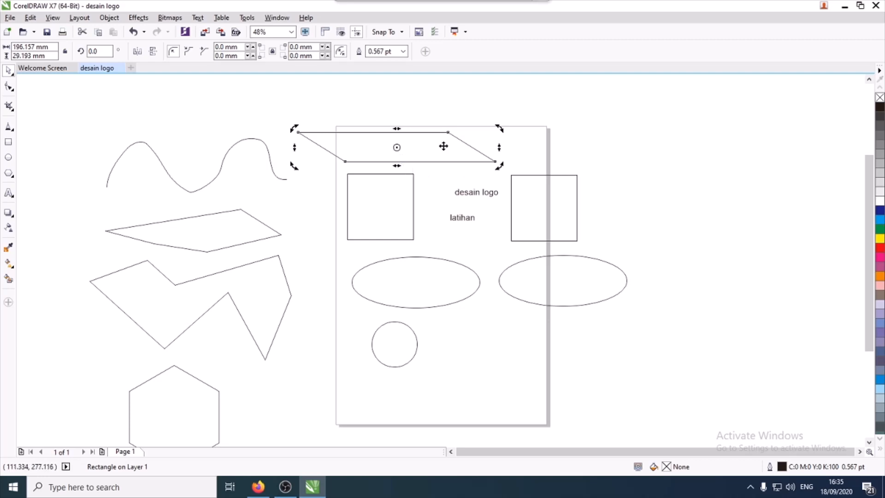
mouse_move(499, 147)
mouse_down()
mouse_move(500, 111)
mouse_move(502, 164)
mouse_up()
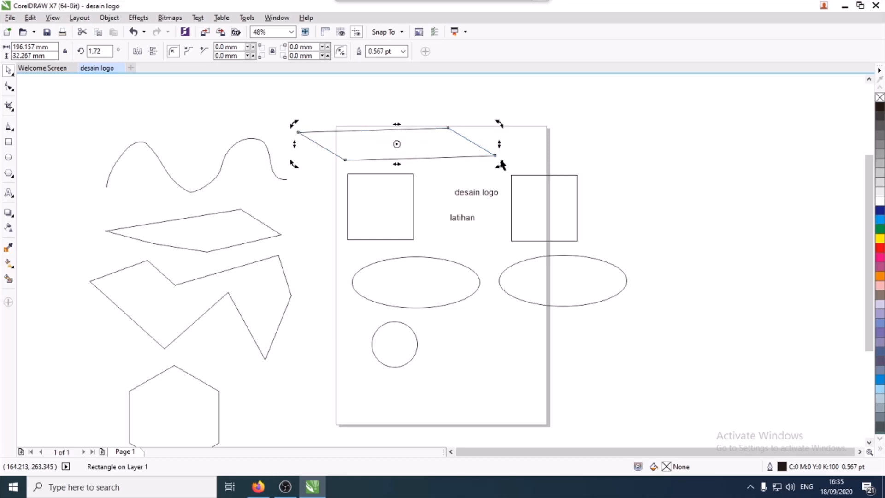
drag(502, 164, 502, 165)
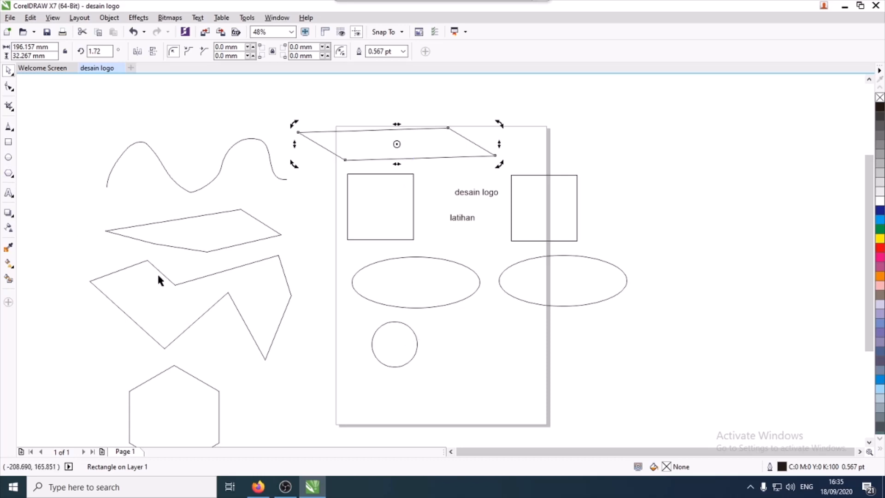
Select all the lines, shapes and texts on and beside the page together.
click(210, 410)
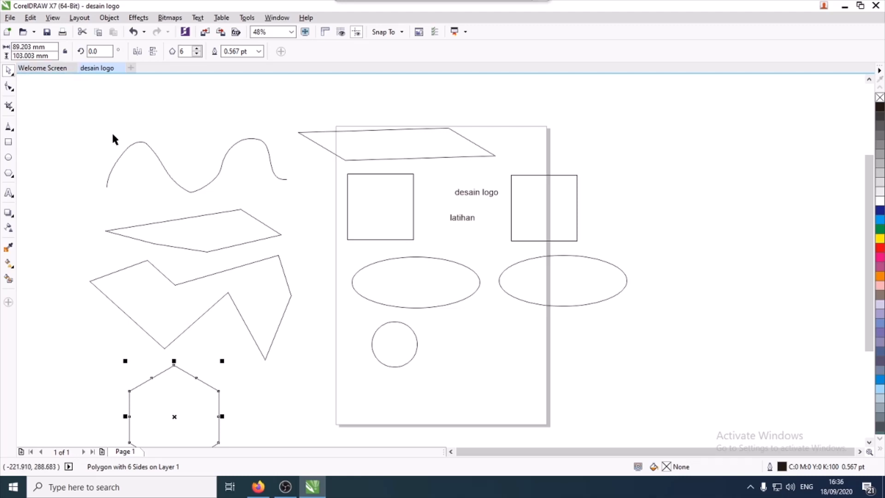
drag(58, 94, 643, 417)
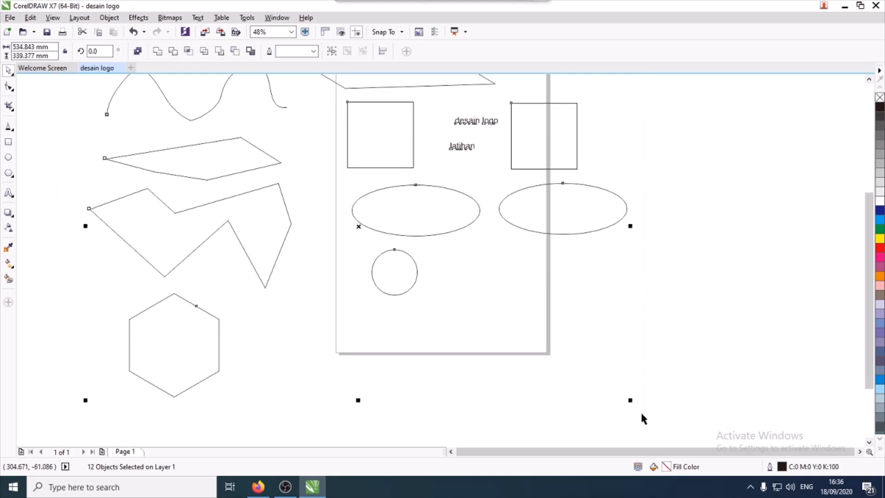